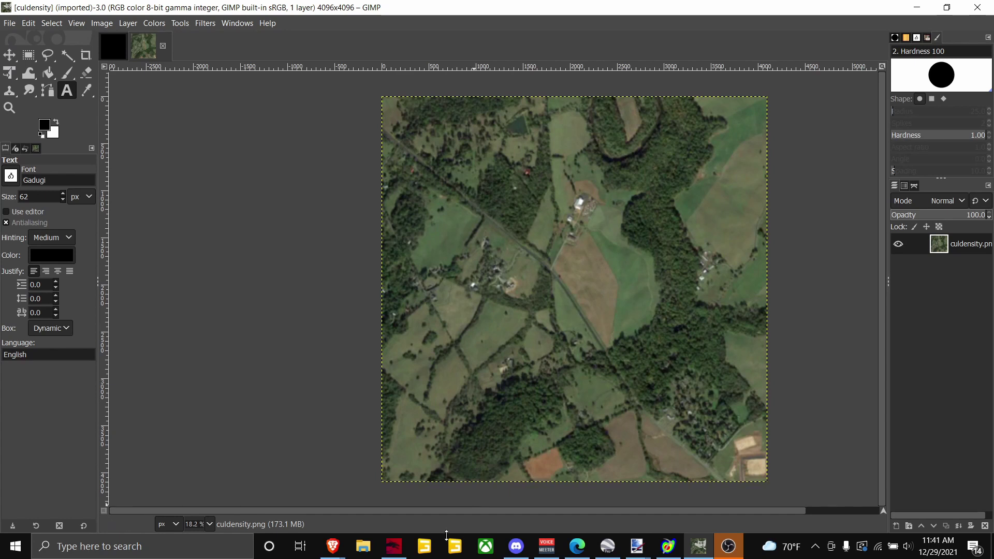
Inspect the density map files in Downloads' grleConverter_7.0.1_win32 folder, then return to Downloads
{"action": "left_click", "coordinate": [363, 547]}
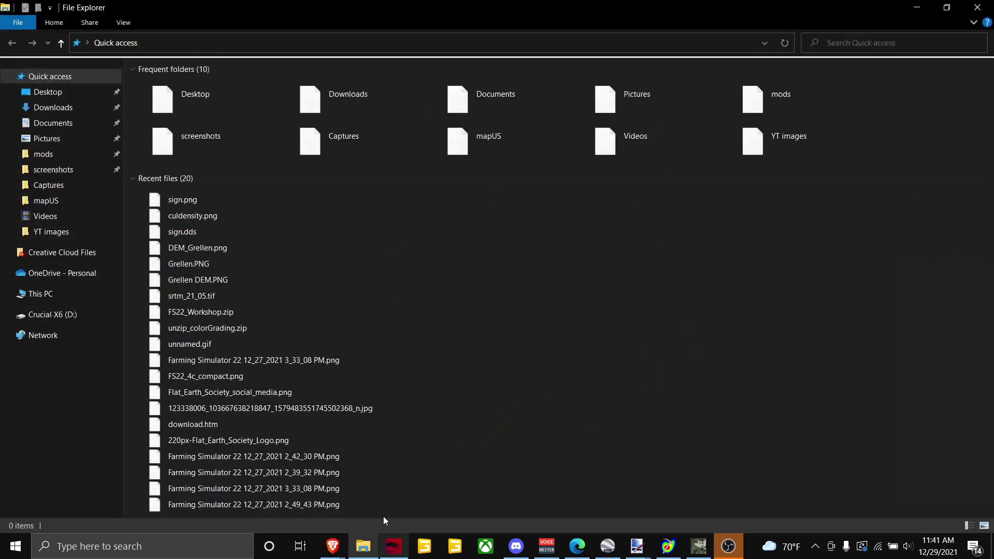
{"action": "left_click", "coordinate": [54, 108]}
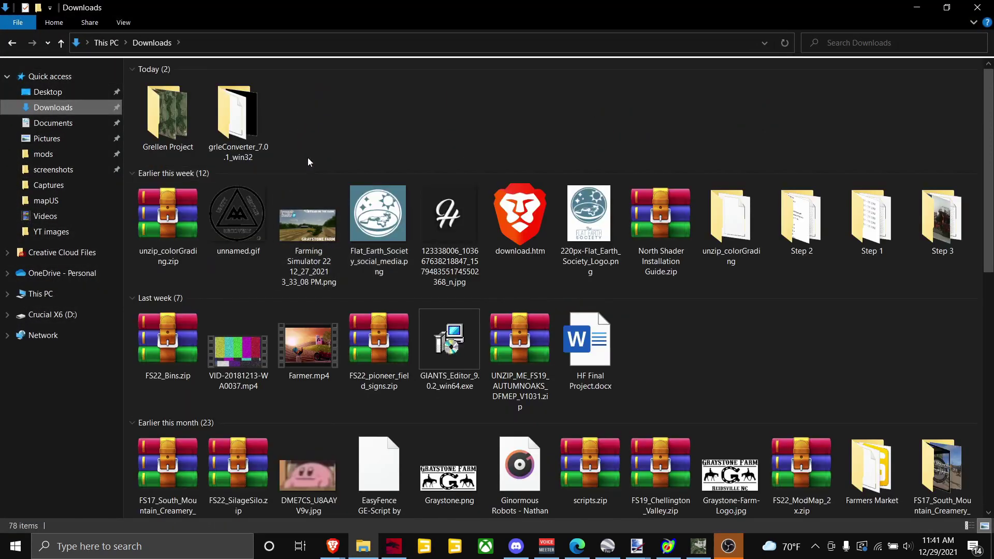
{"action": "double_click", "coordinate": [237, 116]}
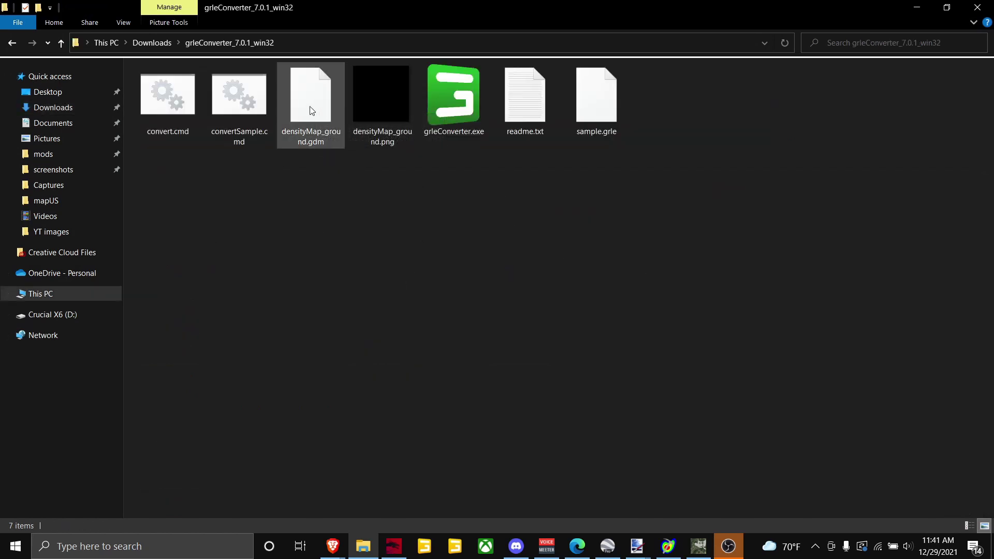
{"action": "mouse_move", "coordinate": [320, 144]}
{"action": "left_mouse_down"}
{"action": "mouse_move", "coordinate": [322, 173]}
{"action": "mouse_move", "coordinate": [307, 141]}
{"action": "left_mouse_up"}
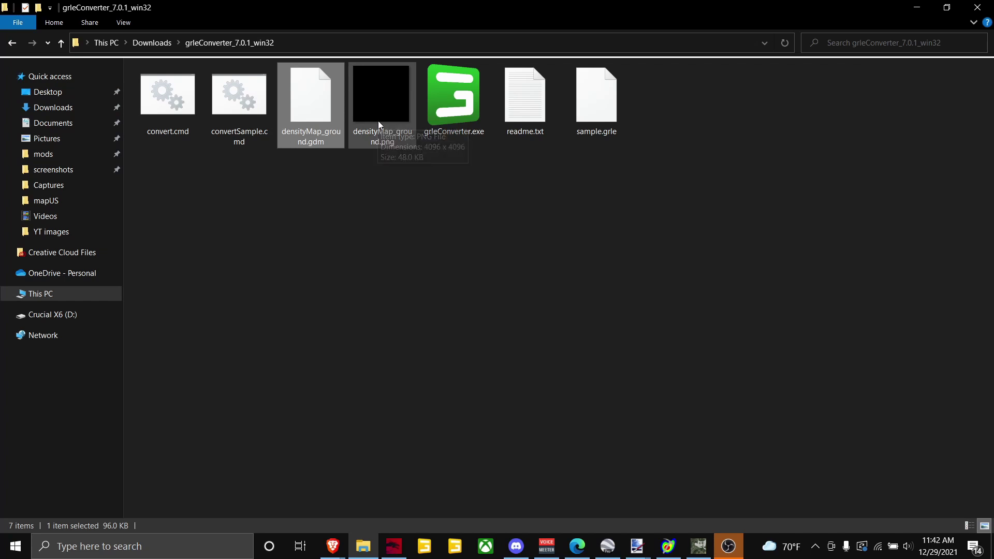
{"action": "key", "text": "alt+Left"}
Open the Grellen Project folder and select the 4096 x 4096 culdensity.png image
{"action": "double_click", "coordinate": [189, 124]}
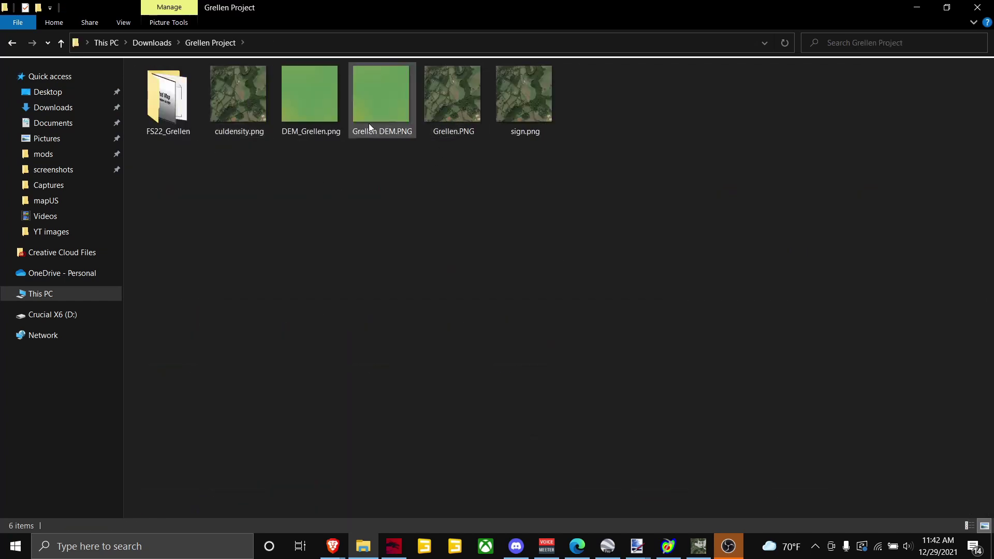
{"action": "left_click", "coordinate": [249, 113]}
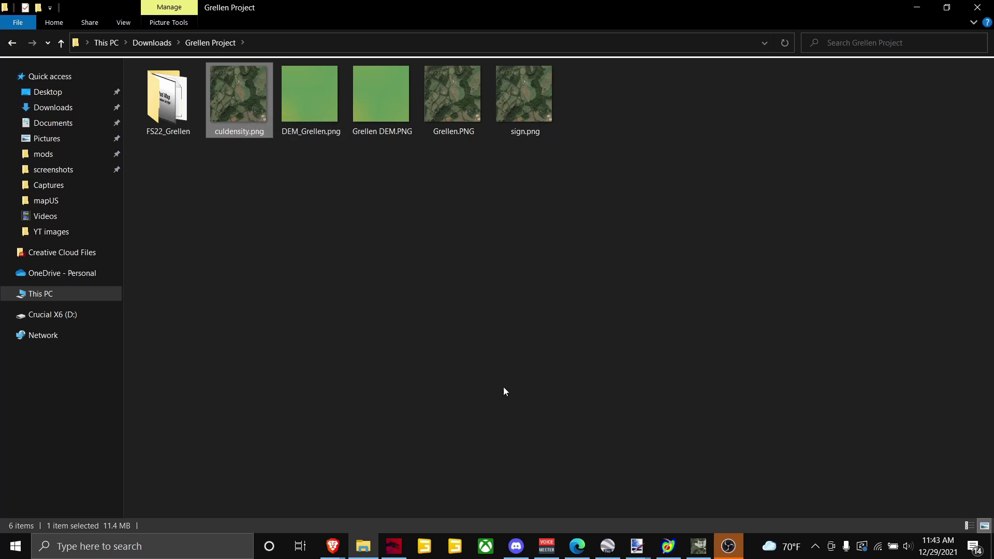
Open culdensity.png in GIMP with File > Open
{"action": "left_click", "coordinate": [700, 548]}
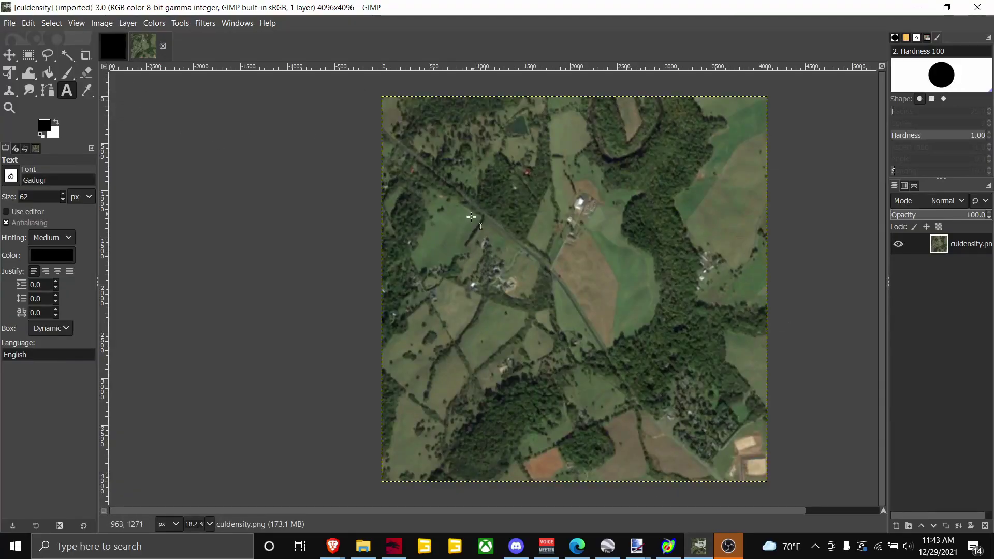
{"action": "left_click", "coordinate": [9, 22]}
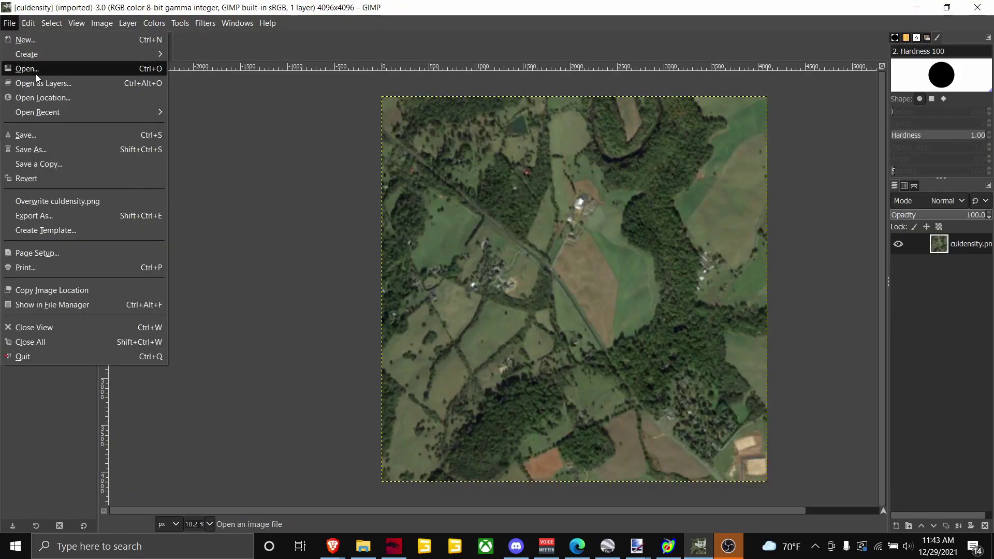
{"action": "left_click", "coordinate": [67, 69]}
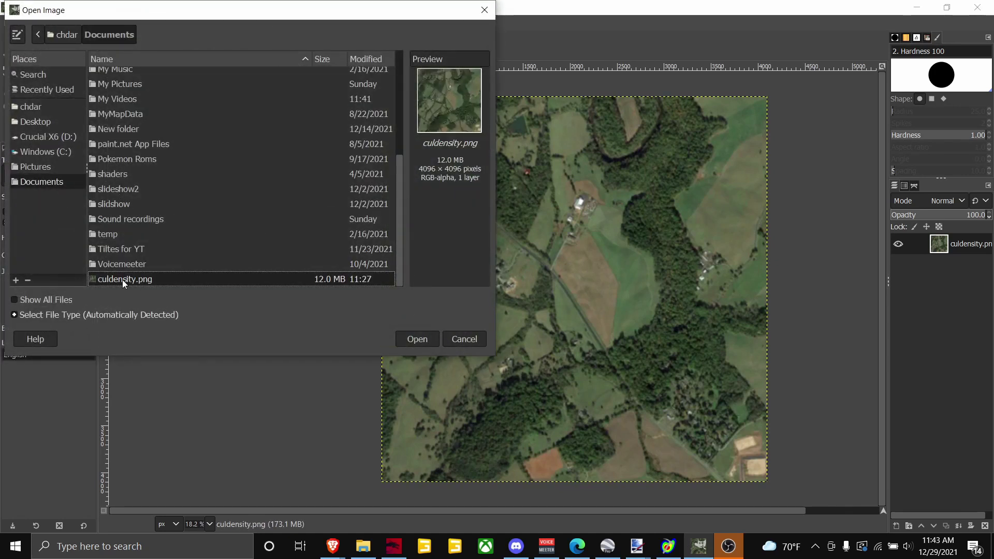
{"action": "left_click", "coordinate": [417, 339]}
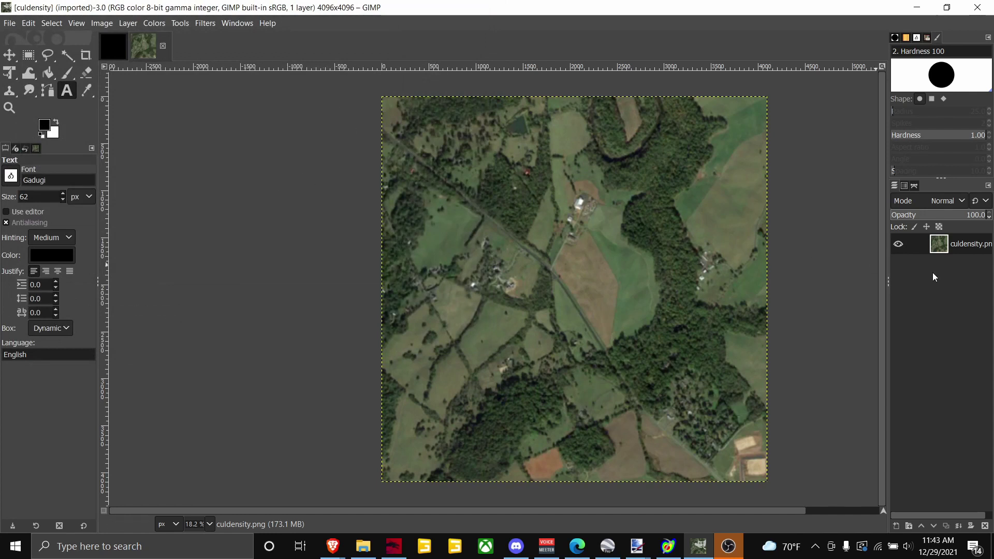
Add a transparent layer named 'fields layer' above culdensity.png and select the Paintbrush
{"action": "right_click", "coordinate": [962, 243]}
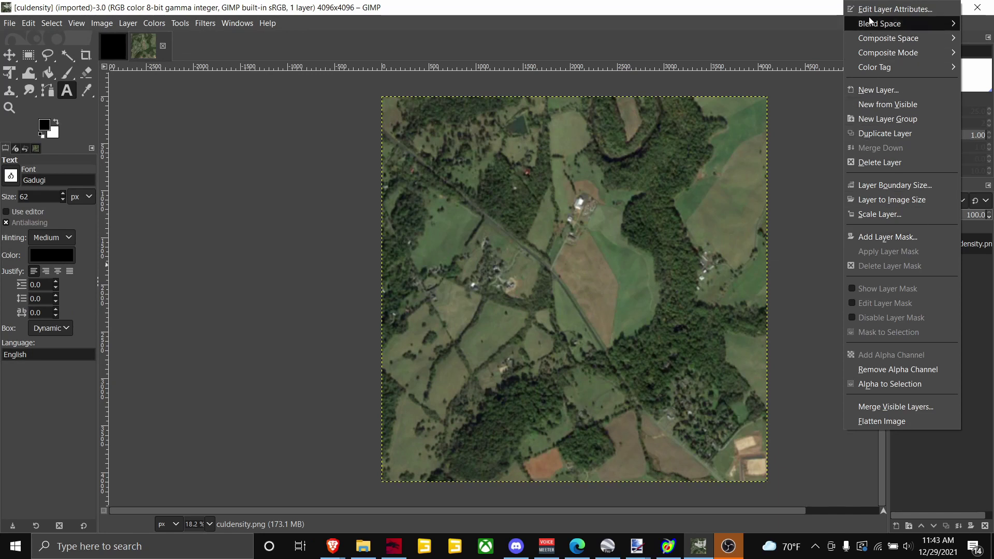
{"action": "left_click", "coordinate": [880, 90]}
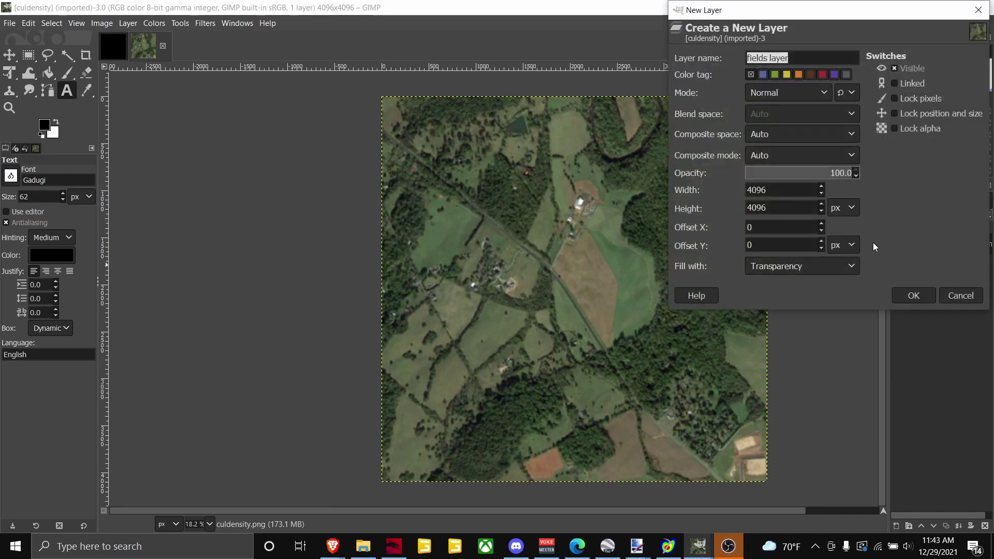
{"action": "left_click", "coordinate": [911, 293]}
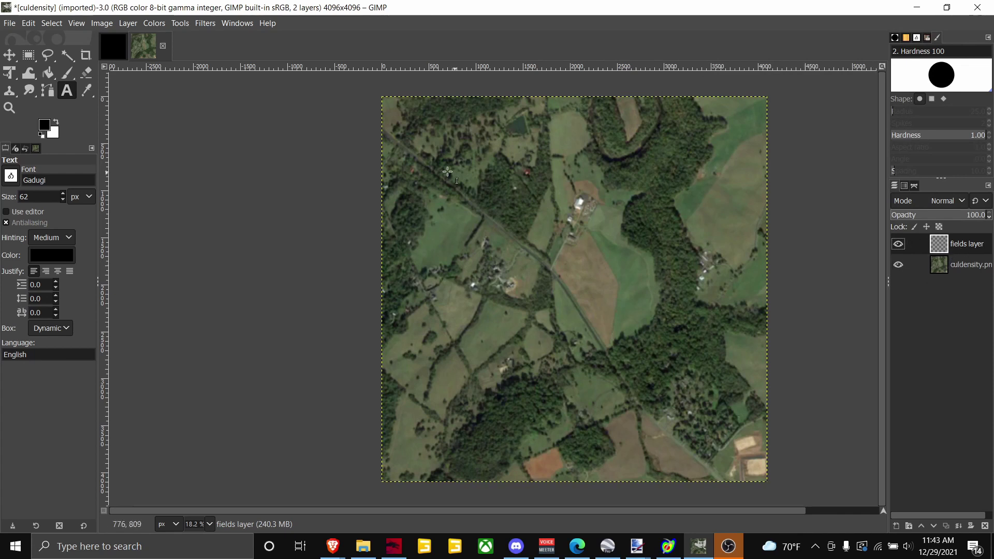
{"action": "left_click", "coordinate": [68, 74]}
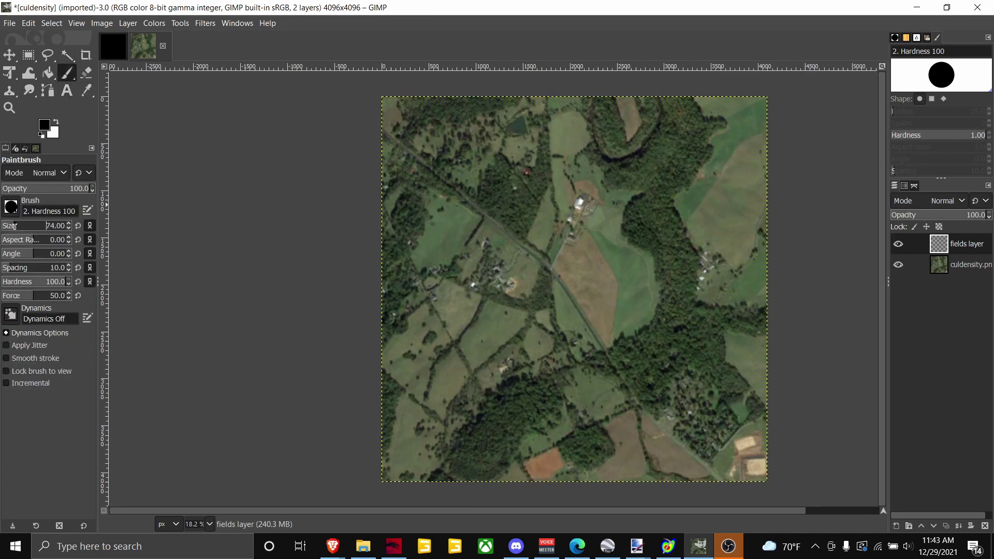
Set the Paintbrush size to 24
{"action": "scroll", "coordinate": [13, 226], "scroll_direction": "down", "scroll_amount": 12}
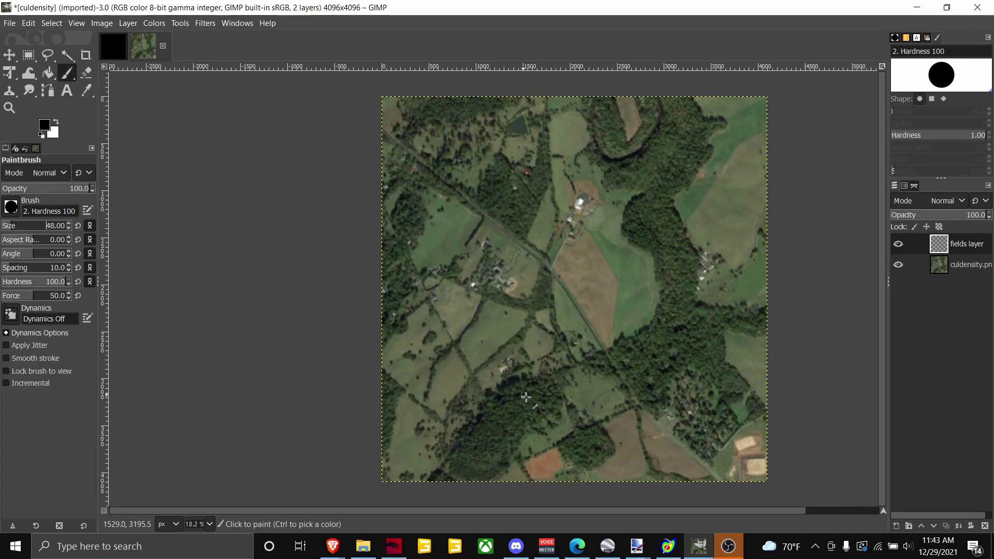
{"action": "scroll", "coordinate": [591, 414], "scroll_direction": "up", "scroll_amount": 8}
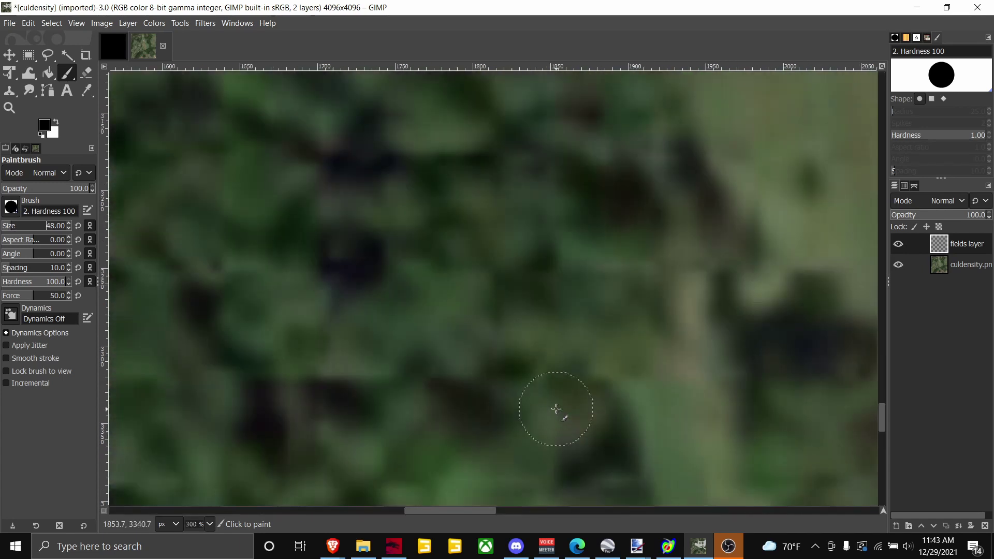
{"action": "scroll", "coordinate": [550, 352], "scroll_direction": "down", "scroll_amount": 4}
{"action": "scroll", "coordinate": [621, 311], "scroll_direction": "up", "scroll_amount": 2}
{"action": "scroll", "coordinate": [621, 310], "scroll_direction": "down", "scroll_amount": 3}
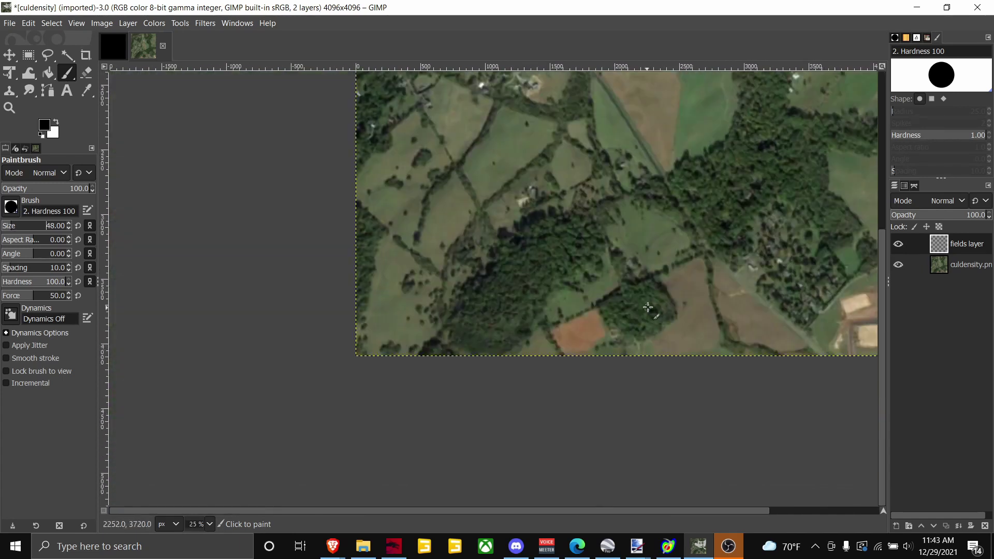
{"action": "scroll", "coordinate": [693, 282], "scroll_direction": "up", "scroll_amount": 4}
{"action": "scroll", "coordinate": [692, 283], "scroll_direction": "down", "scroll_amount": 4}
{"action": "scroll", "coordinate": [715, 235], "scroll_direction": "up", "scroll_amount": 2}
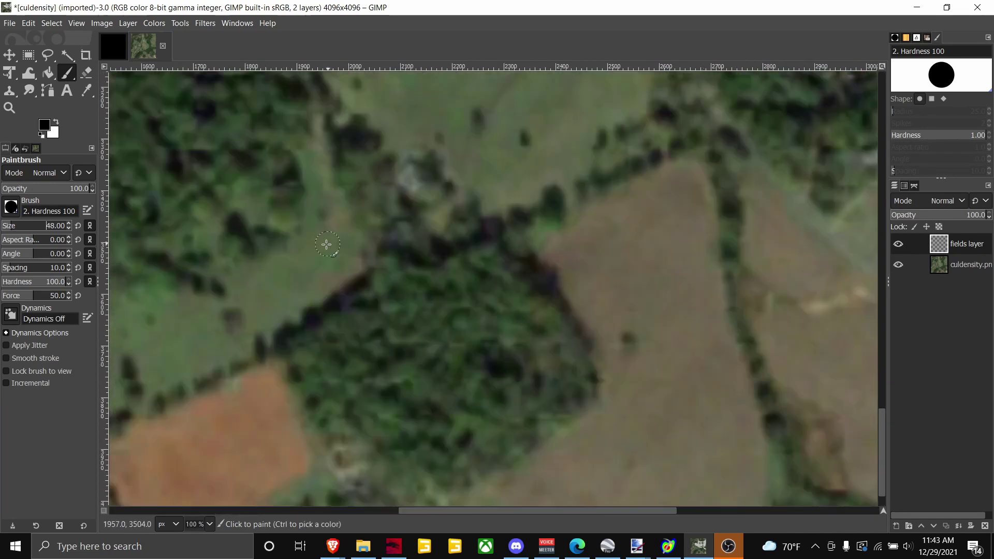
{"action": "left_click", "coordinate": [6, 226]}
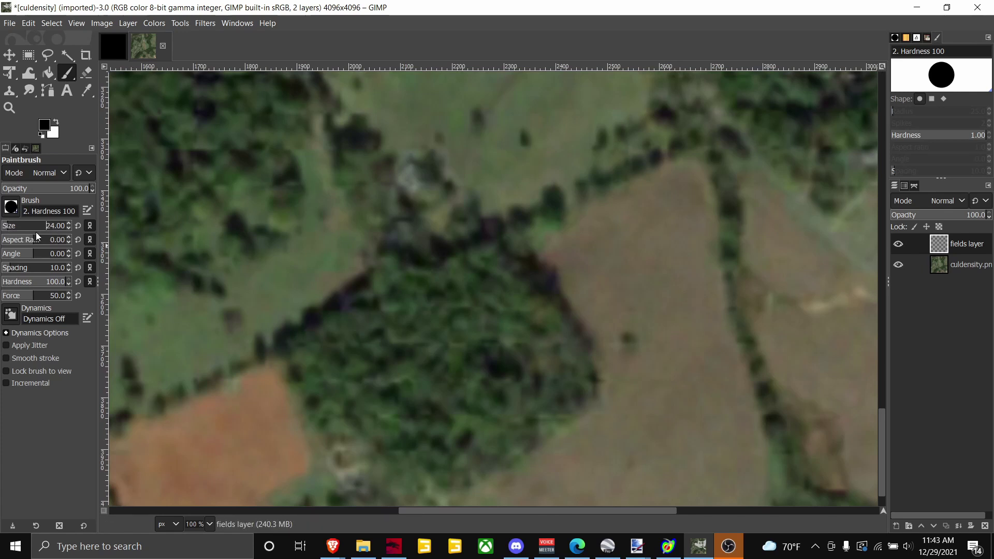
Make the foreground colour pure red by setting R to 255
{"action": "left_click", "coordinate": [45, 128]}
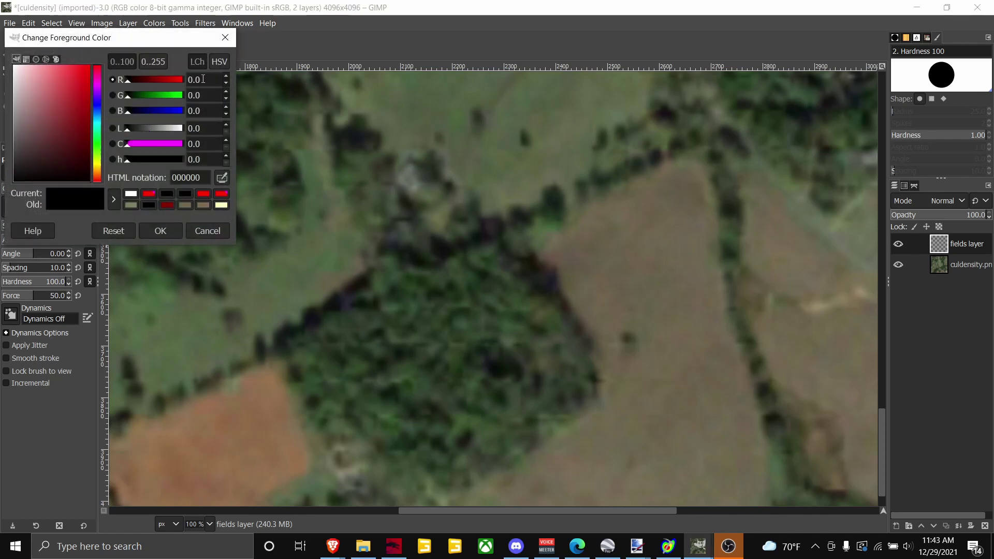
{"action": "type", "text": "255"}
{"action": "left_click", "coordinate": [159, 230]}
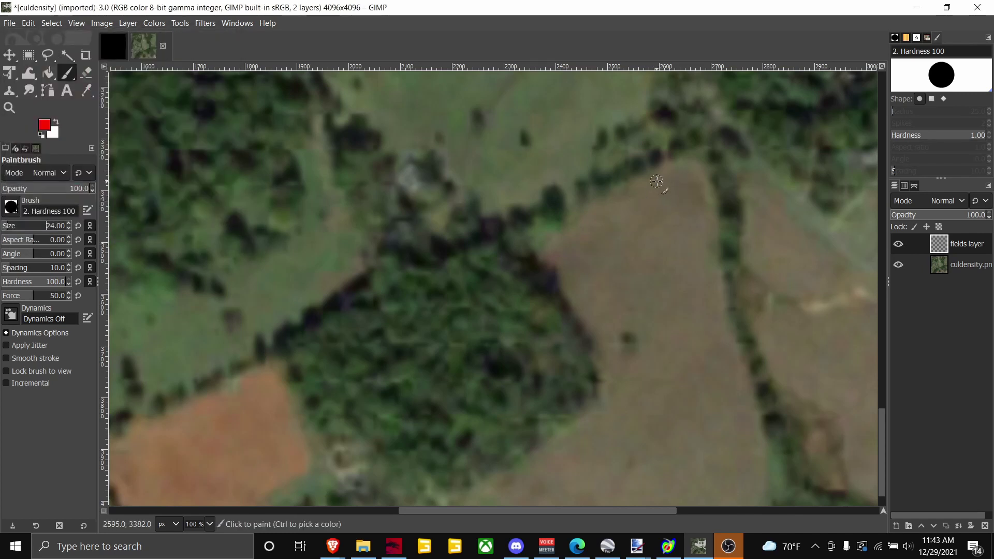
Place the first red point at the field's top corner and undo the misplaced zigzag segments
{"action": "left_click", "coordinate": [686, 175]}
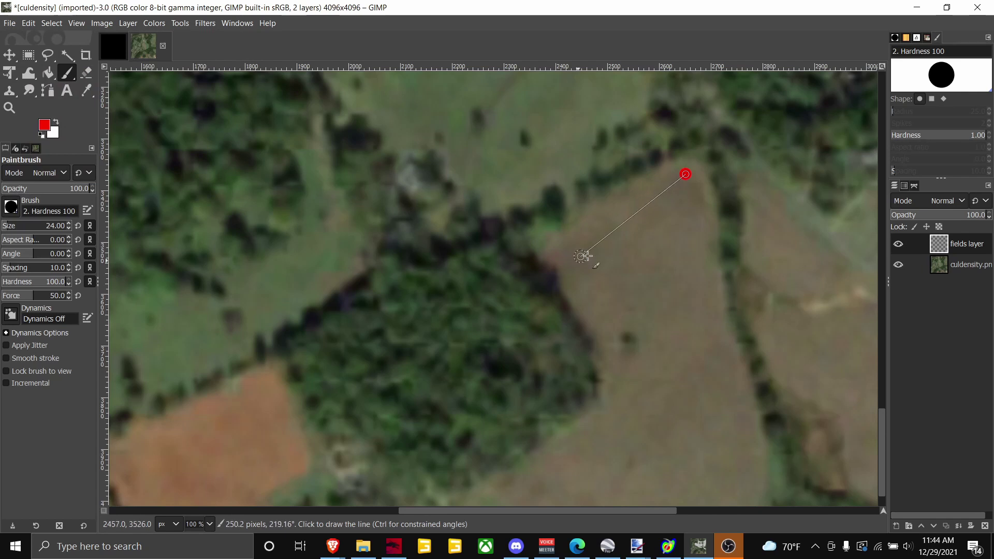
{"action": "left_click", "coordinate": [648, 293], "text": "shift"}
{"action": "left_click", "coordinate": [680, 381], "text": "shift"}
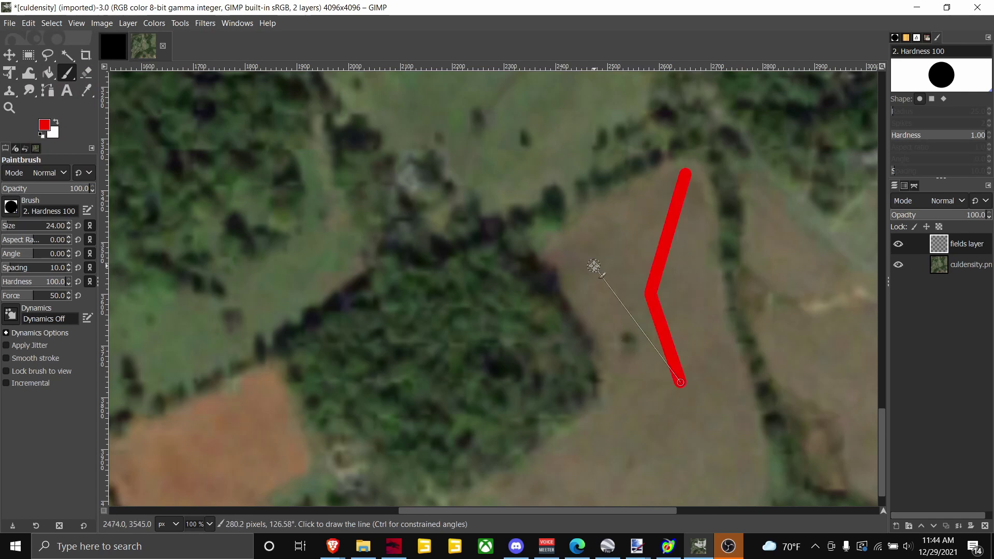
{"action": "left_click", "coordinate": [602, 270], "text": "shift"}
{"action": "left_click", "coordinate": [634, 231], "text": "shift"}
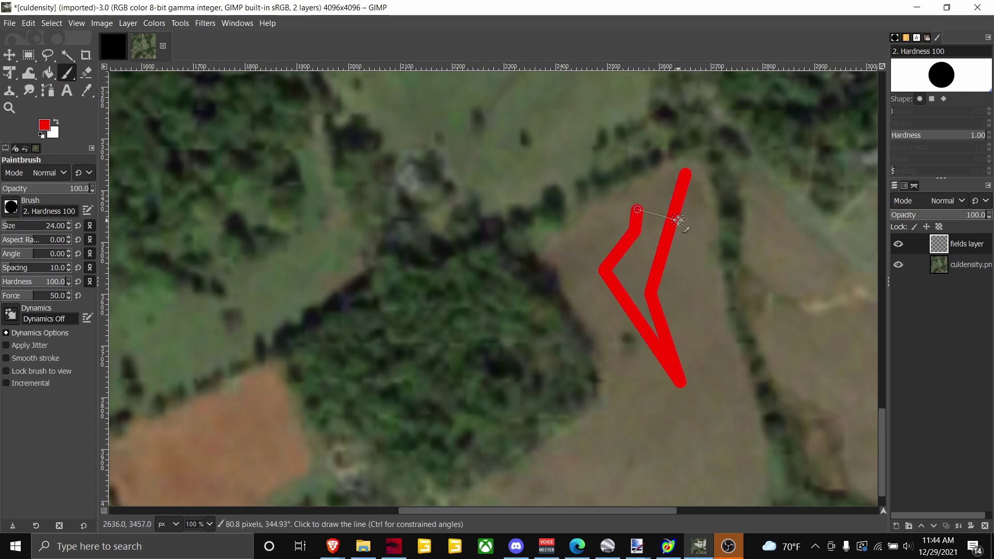
{"action": "key", "text": "ctrl+z"}
{"action": "key", "text": "ctrl+z"}
{"action": "key", "text": "ctrl+z"}
{"action": "key", "text": "ctrl+z"}
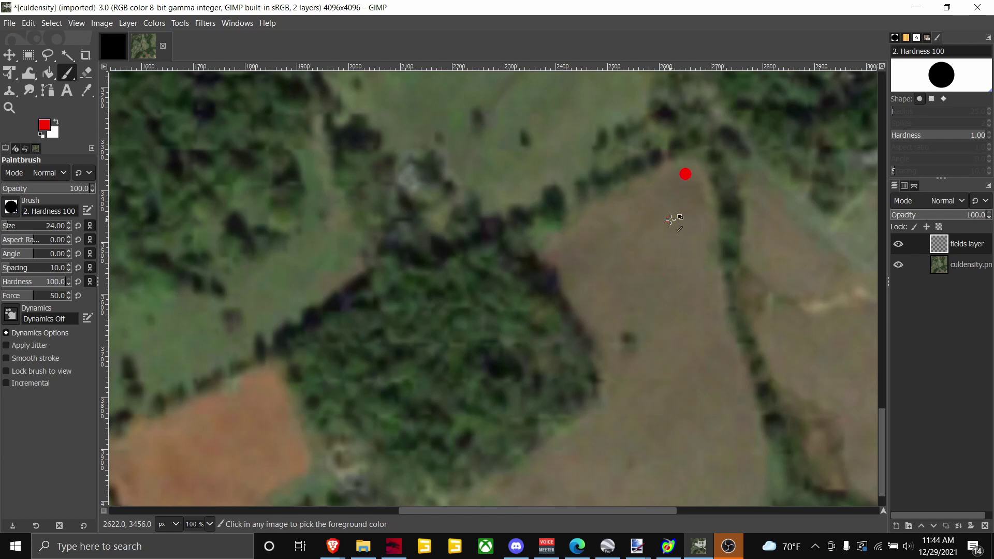
Trace the field's top, left, bottom and right edges in straight red segments, closing at the top corner
{"action": "left_click", "coordinate": [544, 246], "text": "shift"}
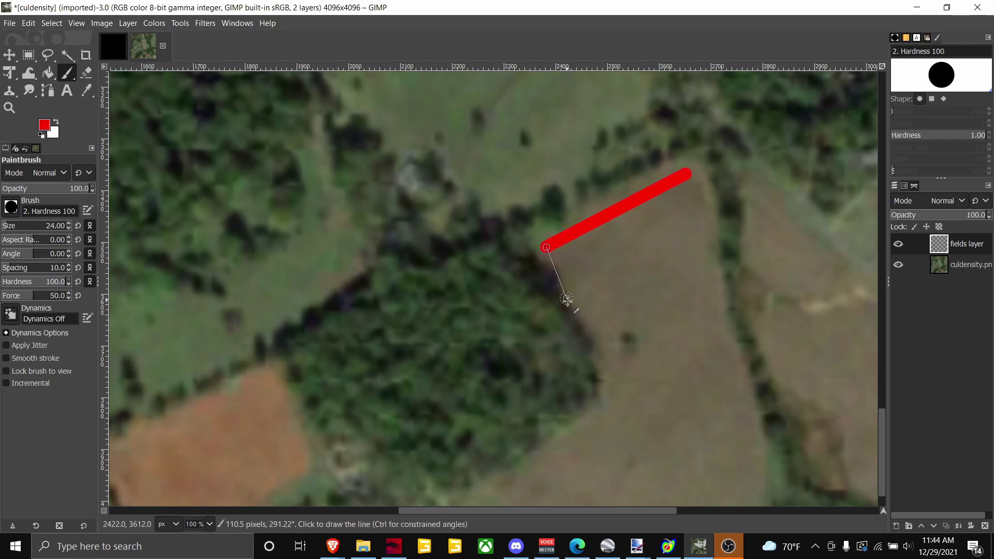
{"action": "left_click", "coordinate": [604, 357], "text": "shift"}
{"action": "left_click_drag", "start_coordinate": [603, 358], "coordinate": [605, 402]}
{"action": "left_click", "coordinate": [463, 504], "text": "shift"}
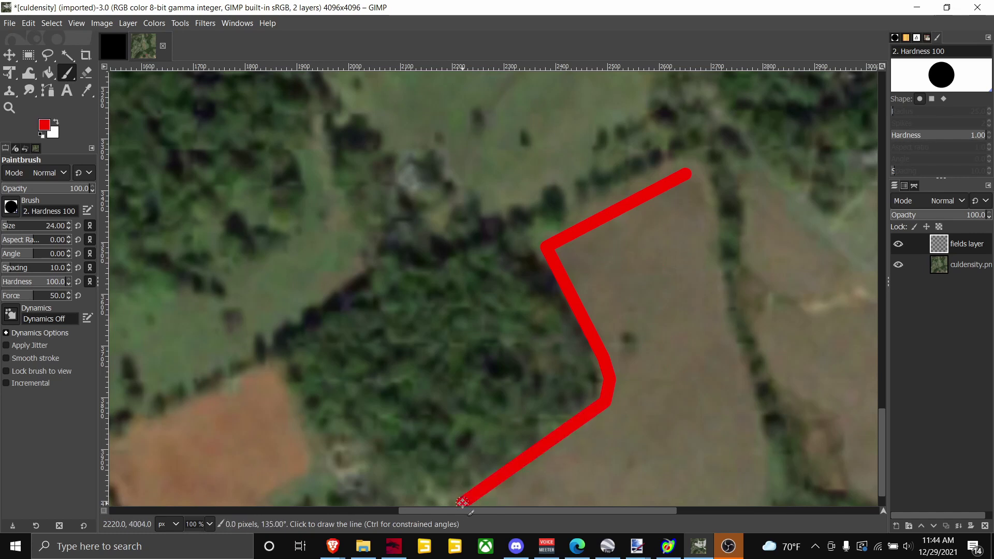
{"action": "left_click", "coordinate": [765, 503], "text": "shift"}
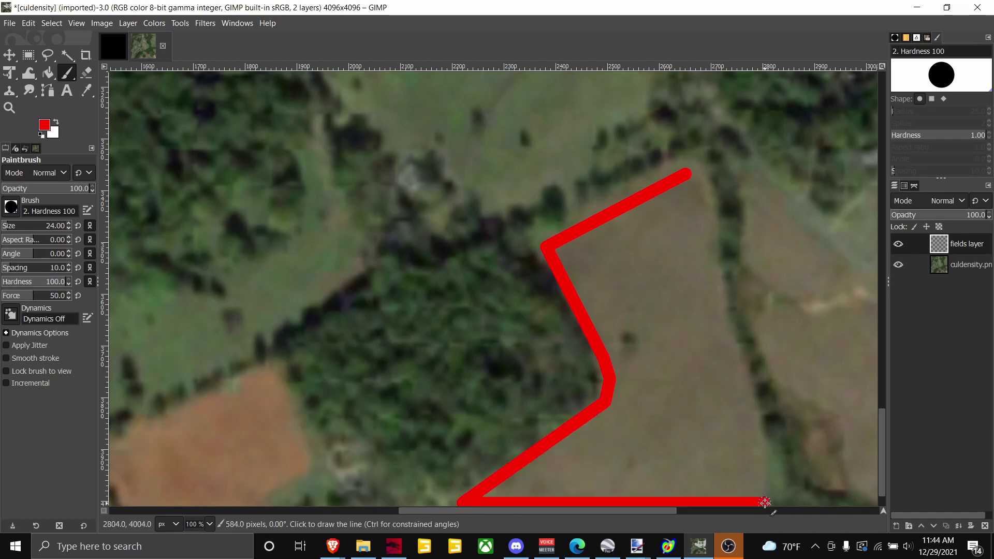
{"action": "mouse_move", "coordinate": [765, 501]}
{"action": "left_mouse_down"}
{"action": "mouse_move", "coordinate": [762, 444]}
{"action": "mouse_move", "coordinate": [734, 357]}
{"action": "left_mouse_up"}
{"action": "left_click", "coordinate": [706, 275], "text": "shift"}
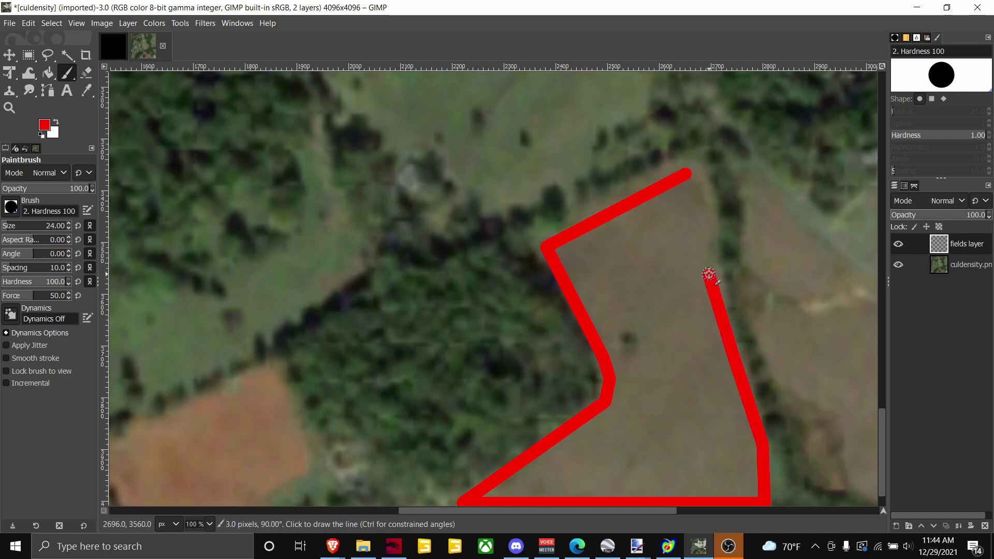
{"action": "left_click", "coordinate": [711, 217], "text": "shift"}
{"action": "left_click", "coordinate": [708, 181], "text": "shift"}
{"action": "left_click", "coordinate": [692, 168], "text": "shift"}
{"action": "scroll", "coordinate": [804, 276], "scroll_direction": "down", "scroll_amount": 2, "text": "ctrl"}
{"action": "scroll", "coordinate": [604, 245], "scroll_direction": "up", "scroll_amount": 5, "text": "ctrl"}
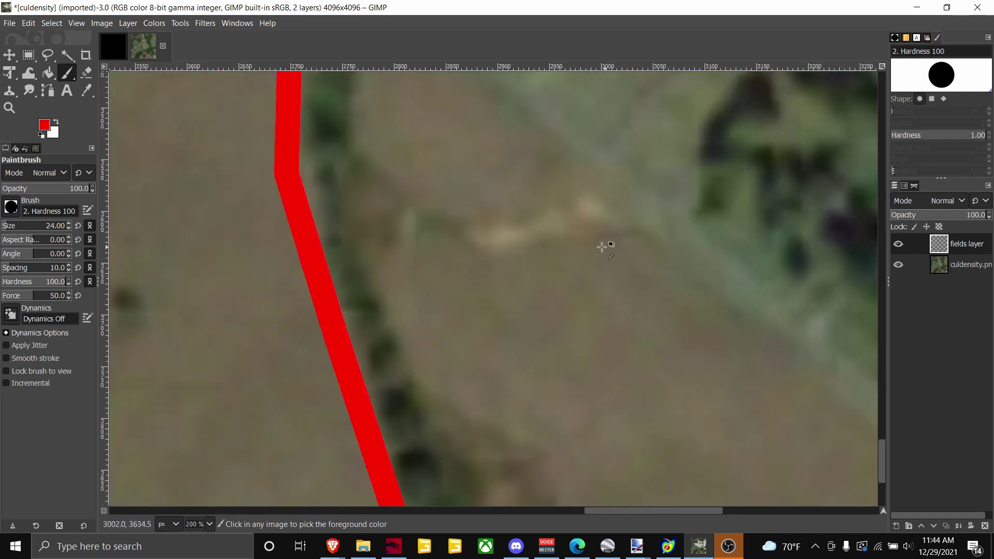
{"action": "scroll", "coordinate": [604, 245], "scroll_direction": "down", "scroll_amount": 4, "text": "ctrl"}
{"action": "scroll", "coordinate": [466, 197], "scroll_direction": "up", "scroll_amount": 5, "text": "ctrl"}
{"action": "scroll", "coordinate": [456, 183], "scroll_direction": "down", "scroll_amount": 4, "text": "ctrl"}
{"action": "scroll", "coordinate": [302, 360], "scroll_direction": "up", "scroll_amount": 3, "text": "ctrl"}
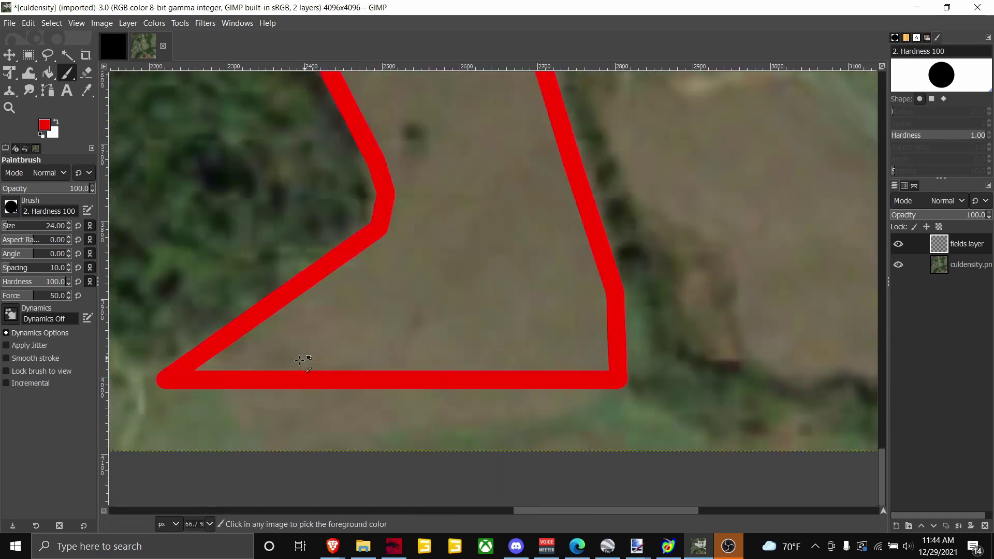
{"action": "scroll", "coordinate": [176, 380], "scroll_direction": "down", "scroll_amount": 1, "text": "ctrl"}
Paint the next field's red lower edge from its lower-left to bottom-right corner
{"action": "left_click", "coordinate": [186, 366]}
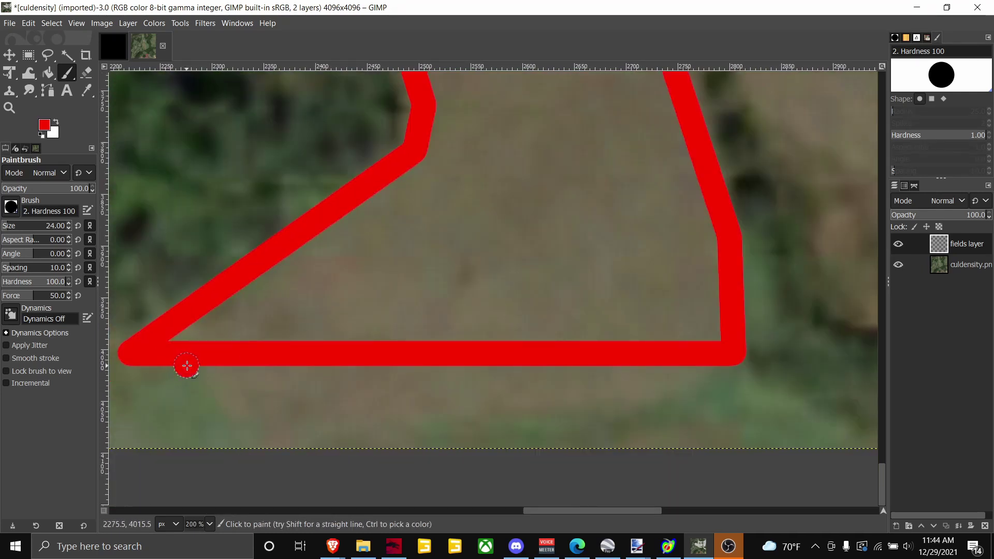
{"action": "left_click", "coordinate": [283, 425], "text": "shift"}
{"action": "left_click", "coordinate": [374, 423], "text": "shift"}
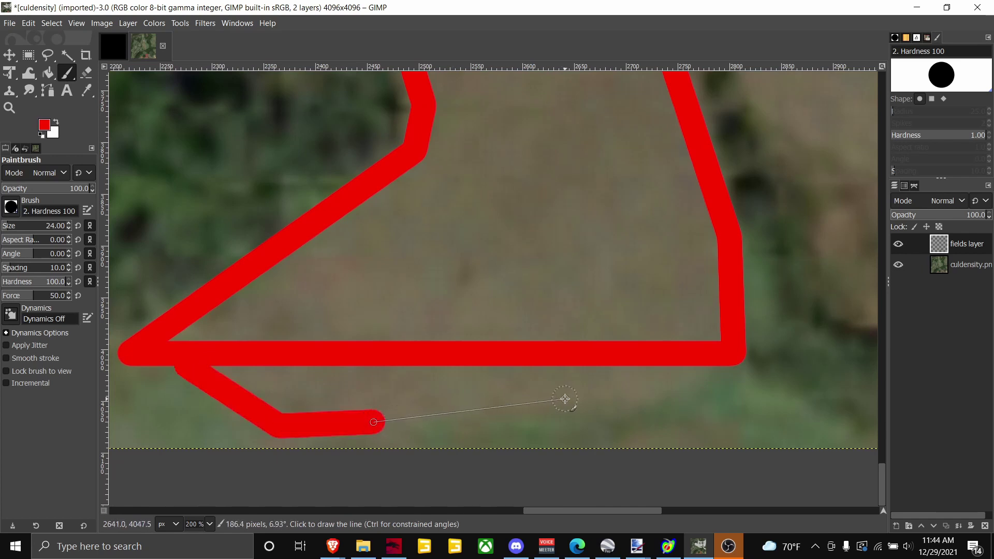
{"action": "left_click", "coordinate": [528, 398], "text": "shift"}
{"action": "left_click", "coordinate": [618, 408], "text": "shift"}
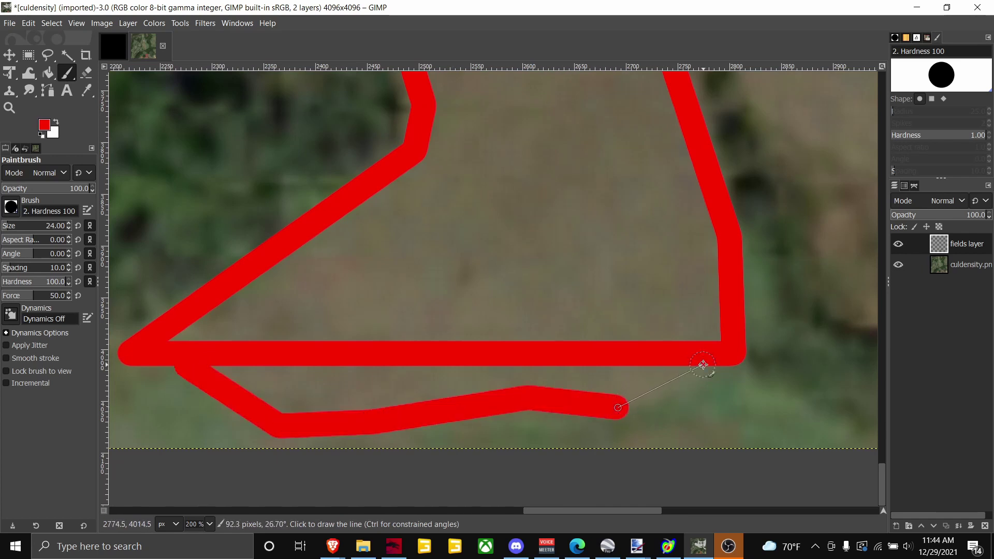
{"action": "left_click", "coordinate": [727, 356], "text": "shift"}
{"action": "scroll", "coordinate": [627, 365], "scroll_direction": "down", "scroll_amount": 6, "text": "ctrl"}
{"action": "scroll", "coordinate": [627, 365], "scroll_direction": "up", "scroll_amount": 4, "text": "ctrl"}
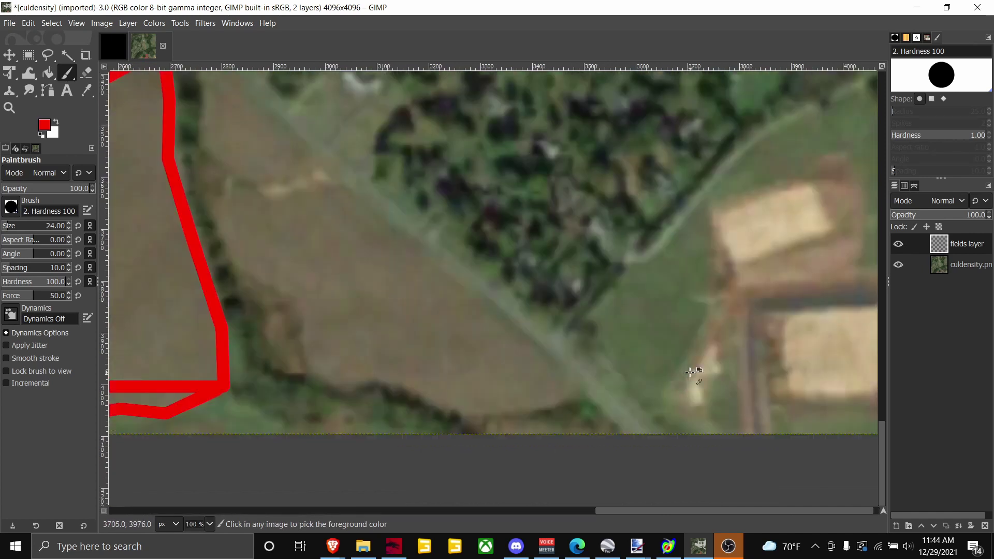
{"action": "scroll", "coordinate": [201, 128], "scroll_direction": "up", "scroll_amount": 2, "text": "ctrl"}
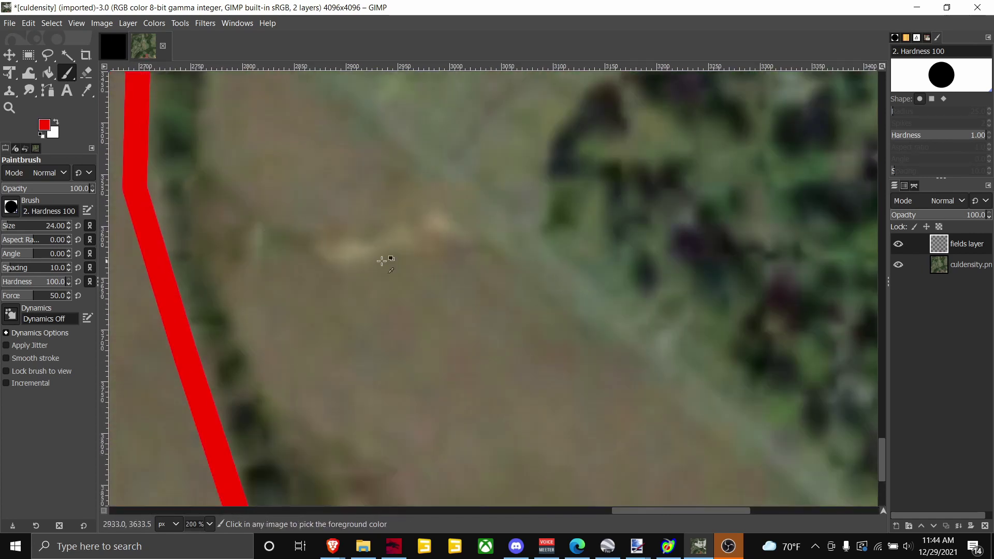
{"action": "scroll", "coordinate": [308, 240], "scroll_direction": "down", "scroll_amount": 7, "text": "ctrl"}
{"action": "scroll", "coordinate": [539, 296], "scroll_direction": "up", "scroll_amount": 3, "text": "ctrl"}
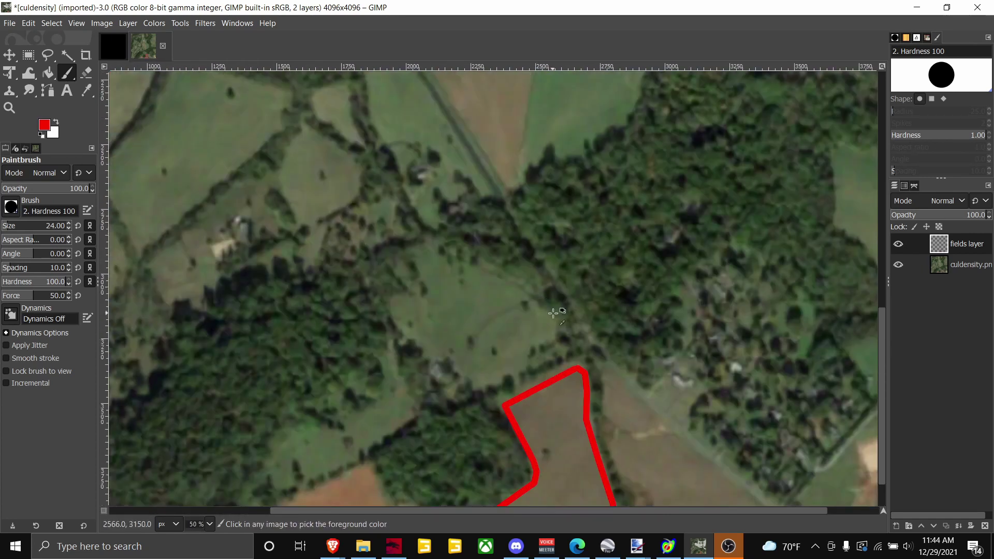
{"action": "scroll", "coordinate": [568, 312], "scroll_direction": "down", "scroll_amount": 2, "text": "ctrl"}
{"action": "scroll", "coordinate": [468, 319], "scroll_direction": "up", "scroll_amount": 6, "text": "ctrl"}
Outline the small triangular field in red, closing back at its top
{"action": "left_click", "coordinate": [255, 269]}
{"action": "left_click", "coordinate": [239, 377], "text": "shift"}
{"action": "left_click", "coordinate": [325, 457], "text": "shift"}
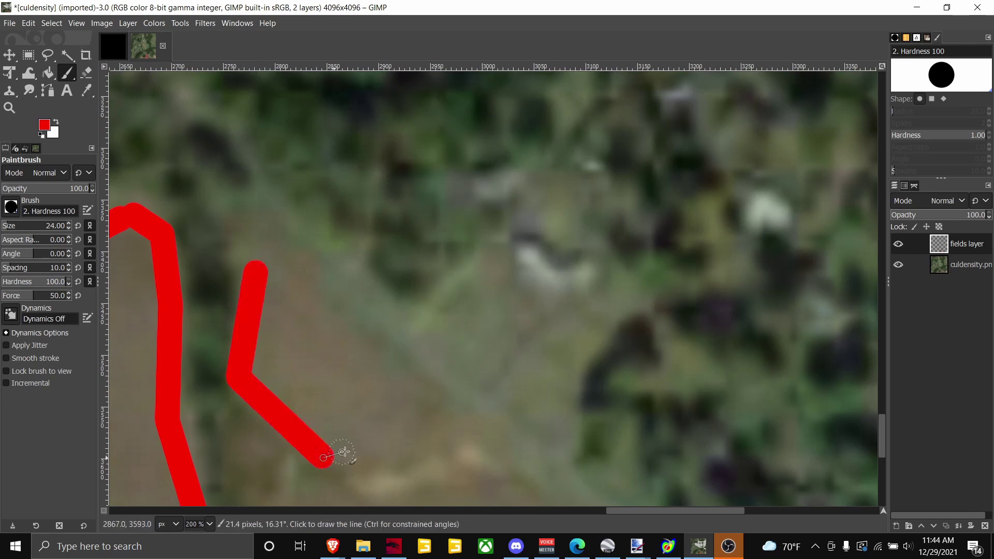
{"action": "left_click", "coordinate": [441, 431], "text": "shift"}
{"action": "left_click", "coordinate": [263, 261], "text": "shift"}
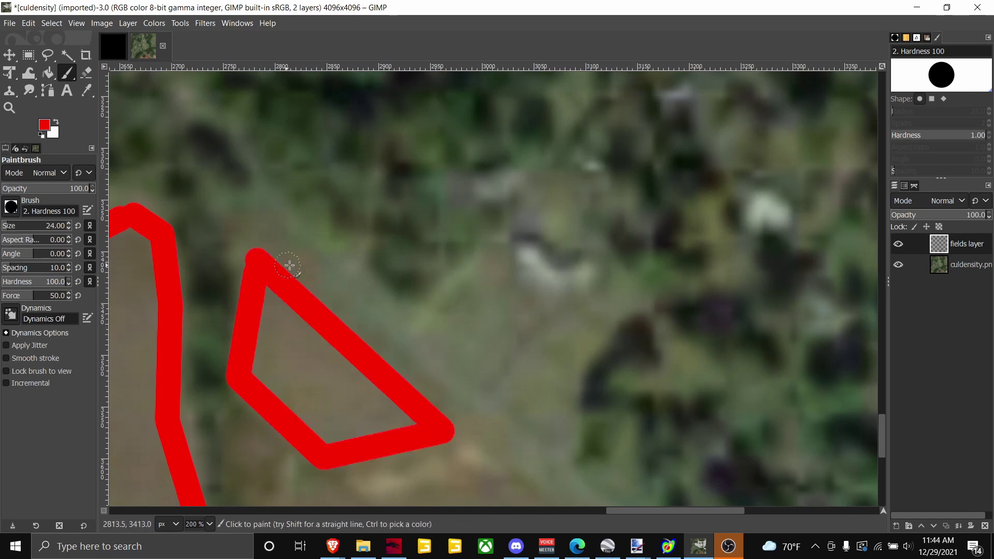
{"action": "scroll", "coordinate": [276, 265], "scroll_direction": "down", "scroll_amount": 4, "text": "ctrl"}
{"action": "scroll", "coordinate": [294, 254], "scroll_direction": "up", "scroll_amount": 2, "text": "ctrl"}
Trace the roadside field's top edge and its edge along the road to the far bottom corner
{"action": "left_click", "coordinate": [293, 251]}
{"action": "left_click", "coordinate": [325, 266], "text": "shift"}
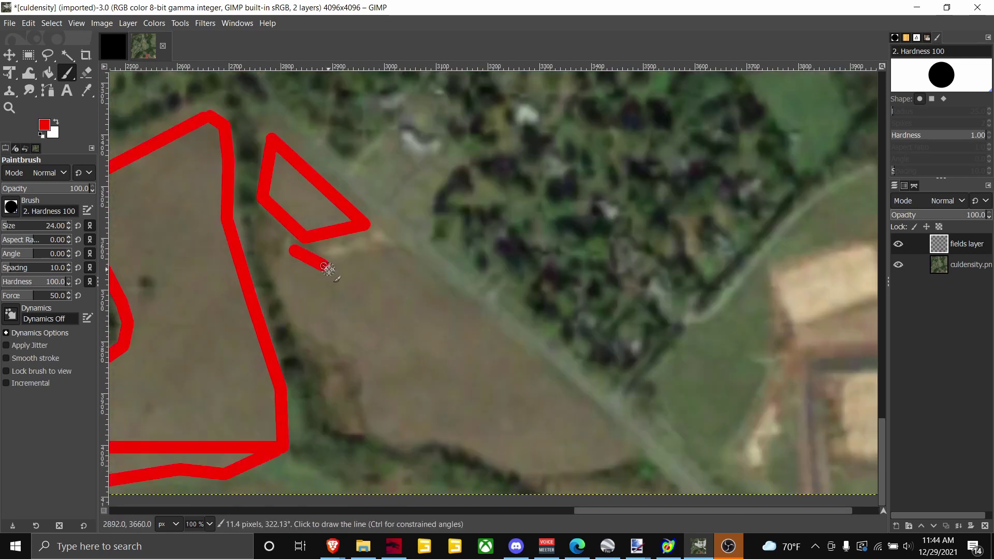
{"action": "left_click", "coordinate": [390, 256], "text": "shift"}
{"action": "left_click", "coordinate": [609, 436], "text": "shift"}
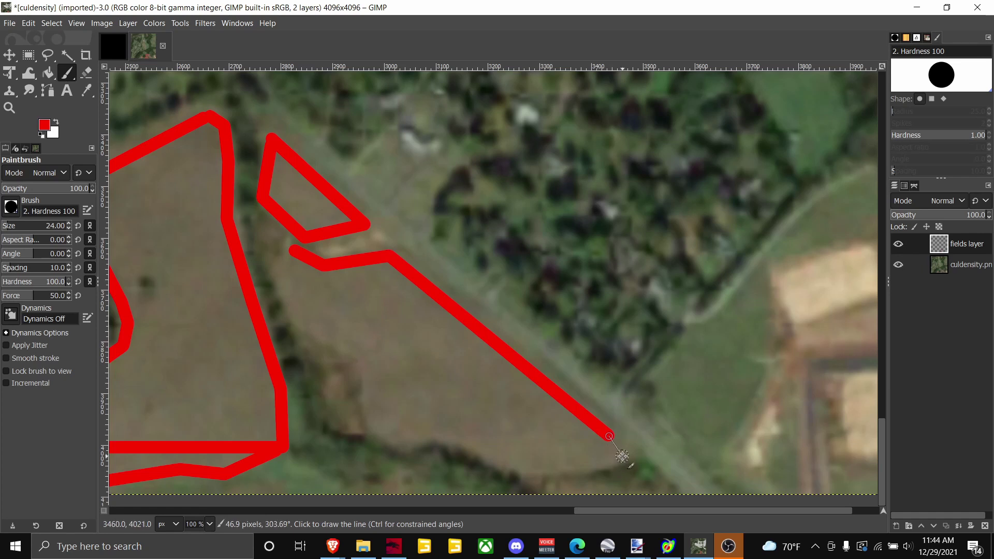
{"action": "left_click", "coordinate": [625, 454], "text": "shift"}
{"action": "left_click", "coordinate": [565, 464], "text": "shift"}
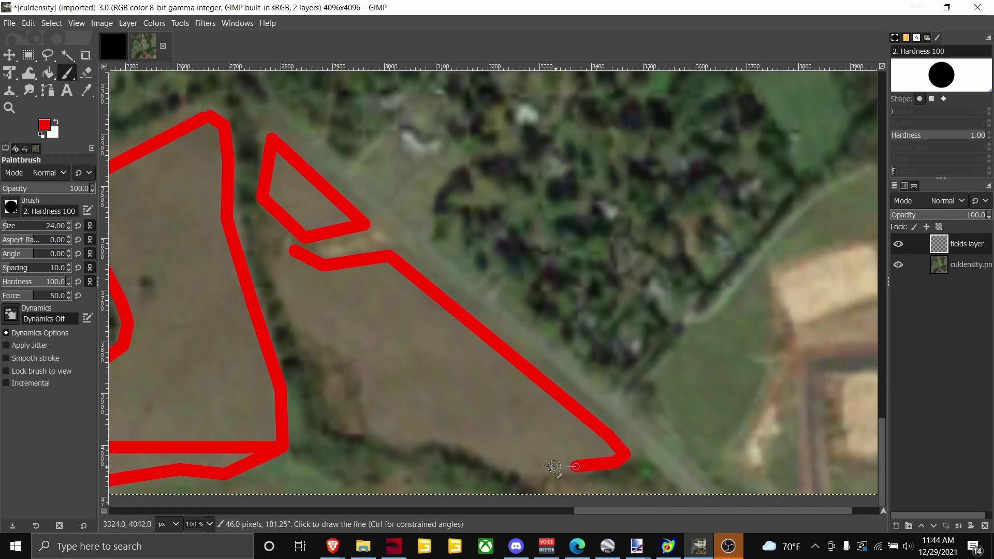
{"action": "left_click", "coordinate": [526, 467], "text": "shift"}
Finish the roadside field's bottom edge along the trees and its left edge up to the top corner
{"action": "left_click", "coordinate": [449, 435], "text": "shift"}
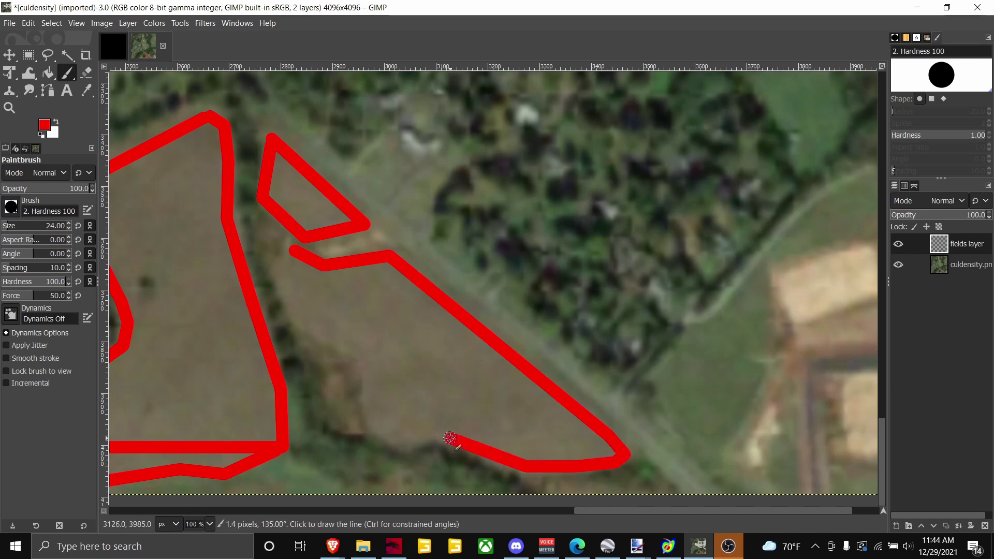
{"action": "left_click", "coordinate": [403, 445], "text": "shift"}
{"action": "left_click", "coordinate": [369, 427], "text": "shift"}
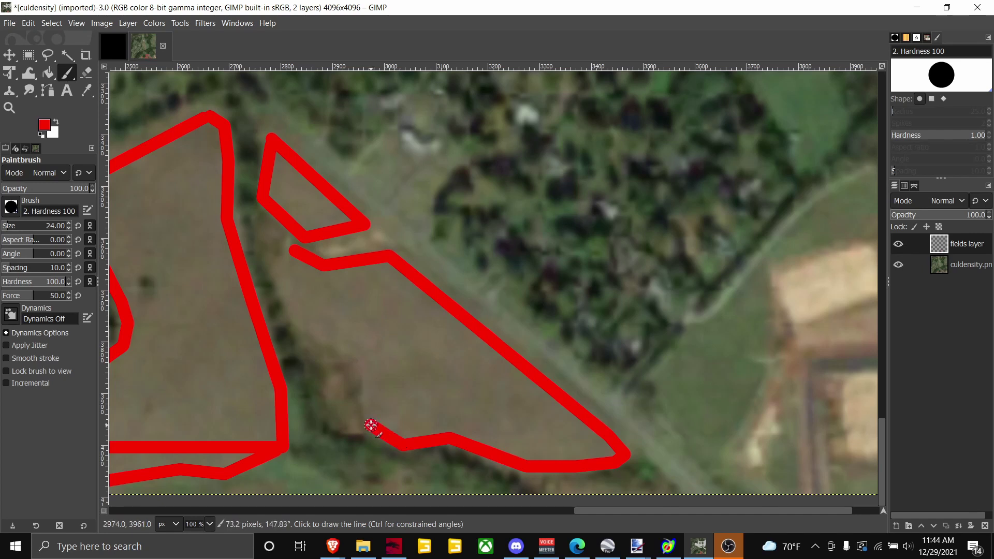
{"action": "left_click", "coordinate": [362, 359], "text": "shift"}
{"action": "left_click", "coordinate": [300, 329], "text": "shift"}
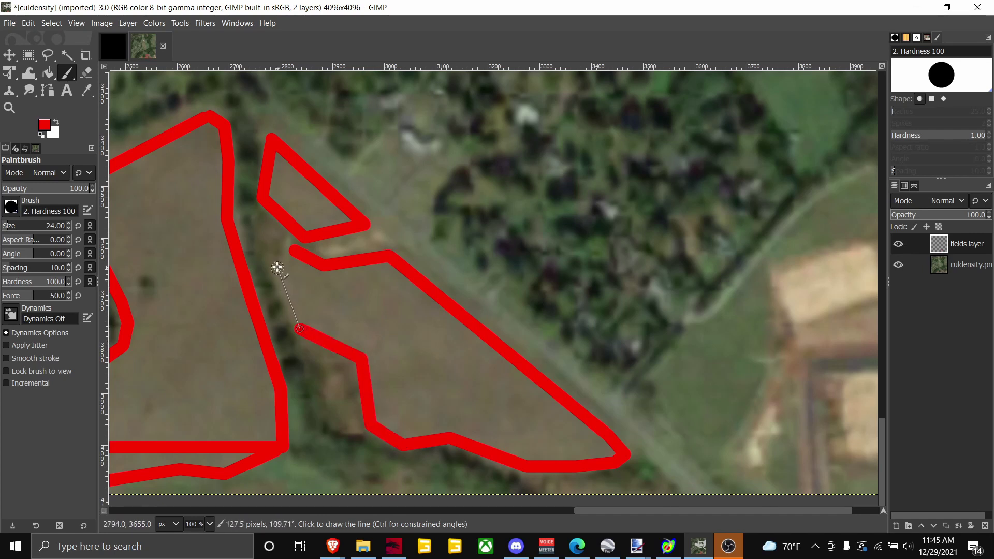
{"action": "left_click", "coordinate": [271, 260], "text": "shift"}
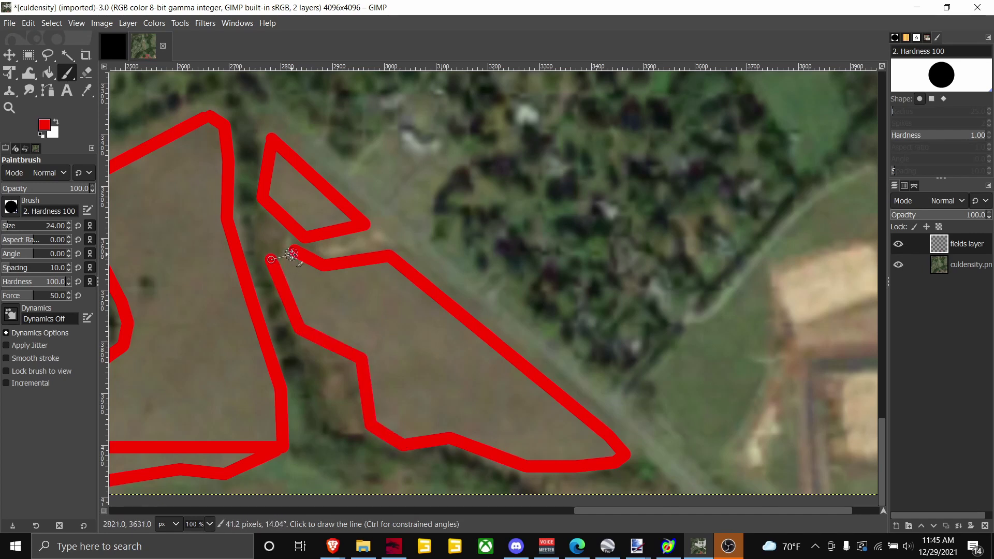
{"action": "scroll", "coordinate": [292, 252], "scroll_direction": "up", "scroll_amount": 4, "text": "ctrl"}
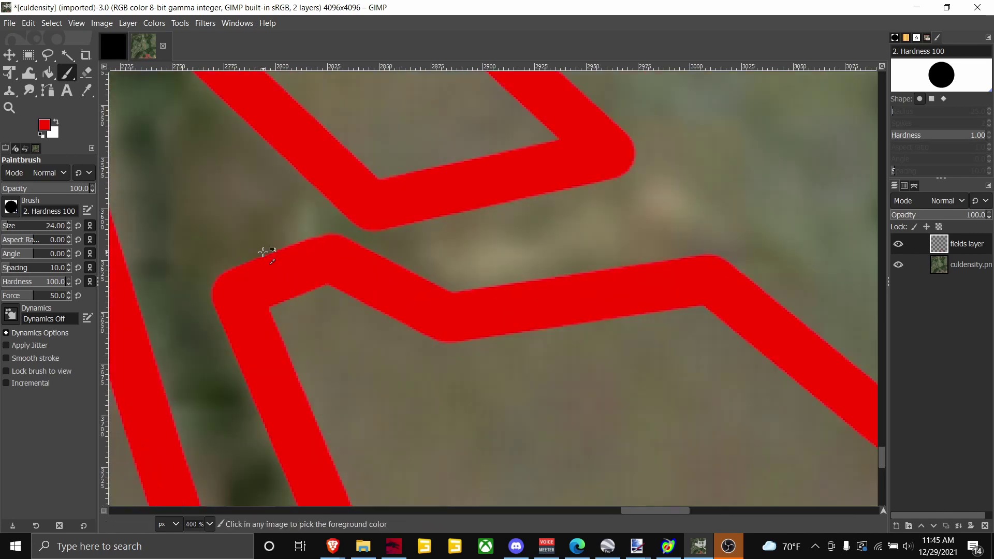
{"action": "scroll", "coordinate": [293, 337], "scroll_direction": "down", "scroll_amount": 4, "text": "ctrl"}
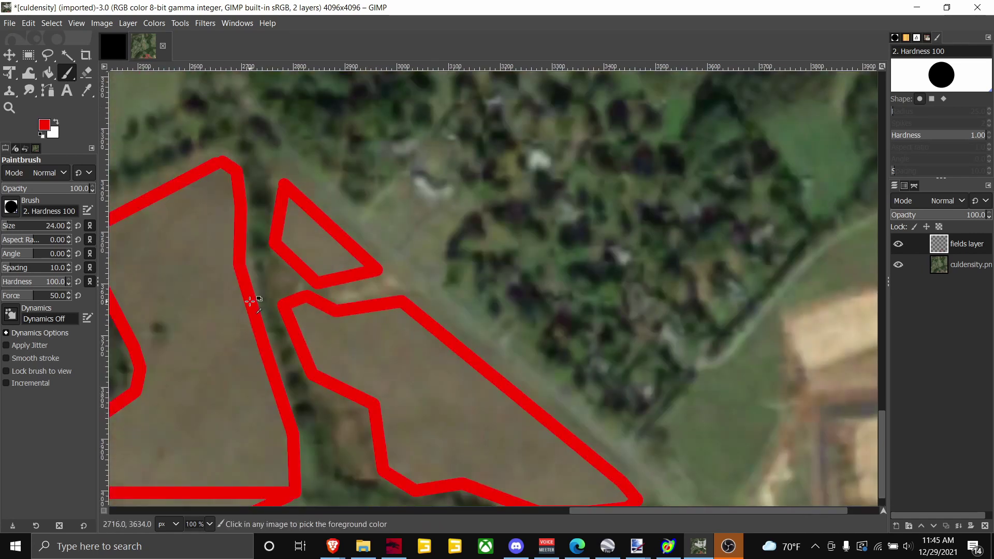
{"action": "scroll", "coordinate": [279, 278], "scroll_direction": "up", "scroll_amount": 6, "text": "ctrl"}
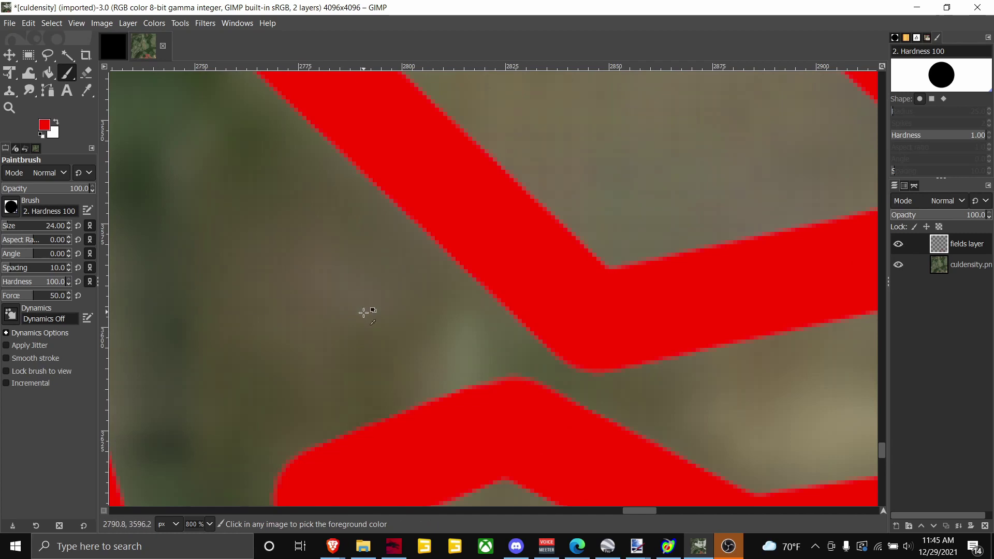
{"action": "scroll", "coordinate": [372, 354], "scroll_direction": "down", "scroll_amount": 2, "text": "ctrl"}
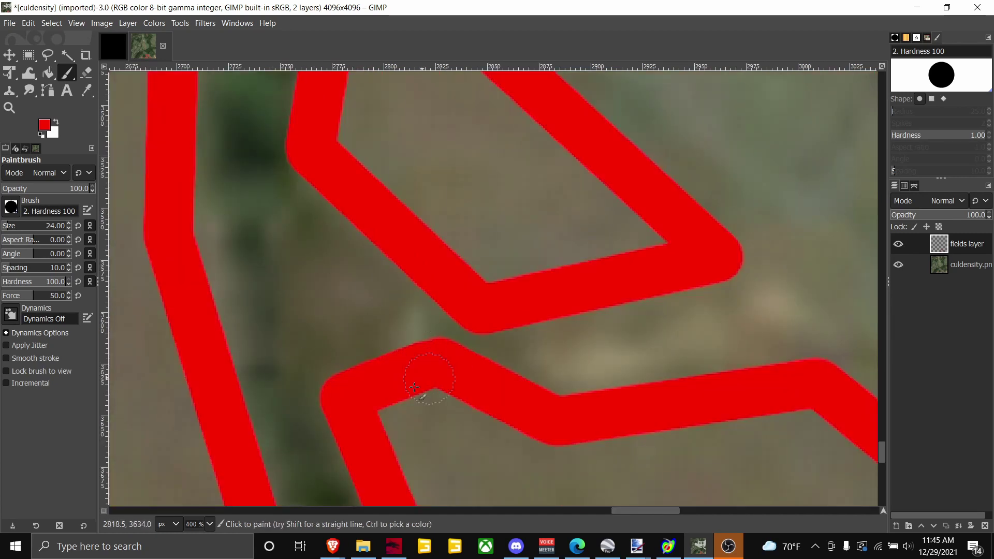
{"action": "scroll", "coordinate": [441, 402], "scroll_direction": "down", "scroll_amount": 2, "text": "ctrl"}
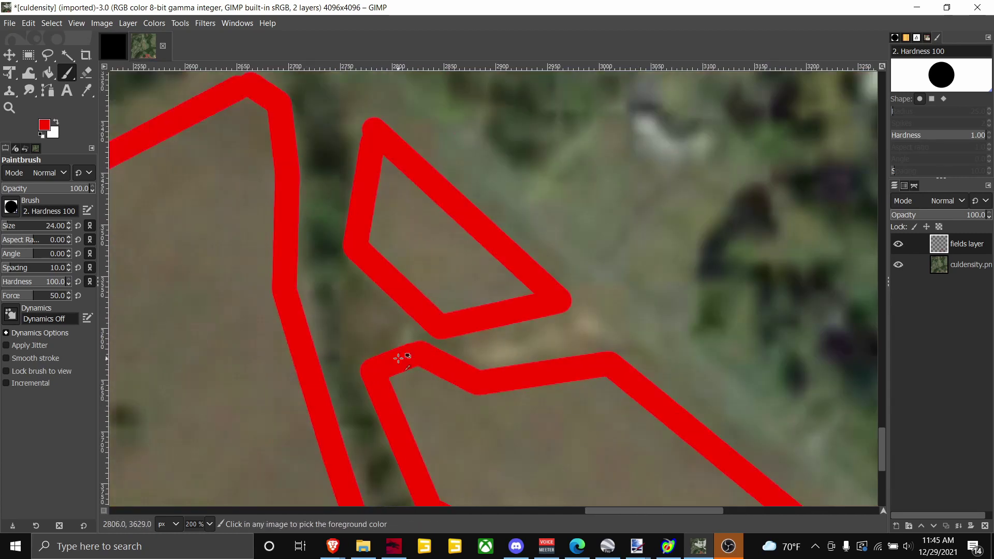
In Google Earth Pro, open and close the DEM: srtm 21 05 overlay's properties
{"action": "left_click", "coordinate": [608, 546]}
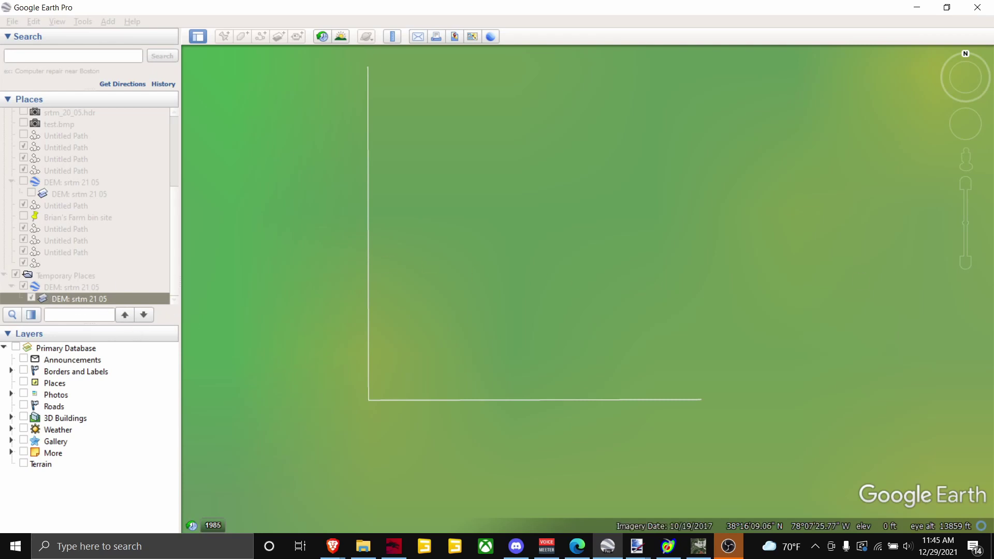
{"action": "right_click", "coordinate": [77, 299]}
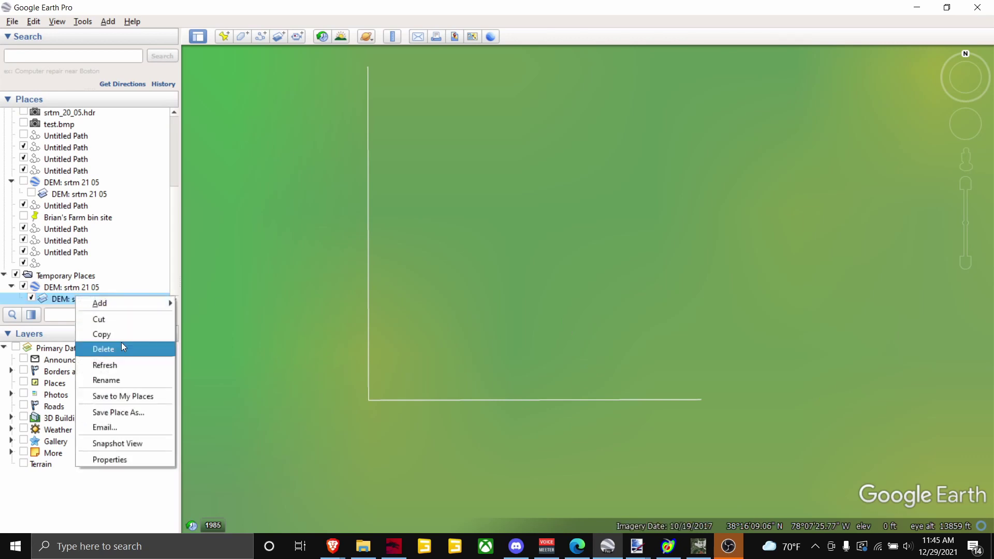
{"action": "left_click", "coordinate": [109, 459]}
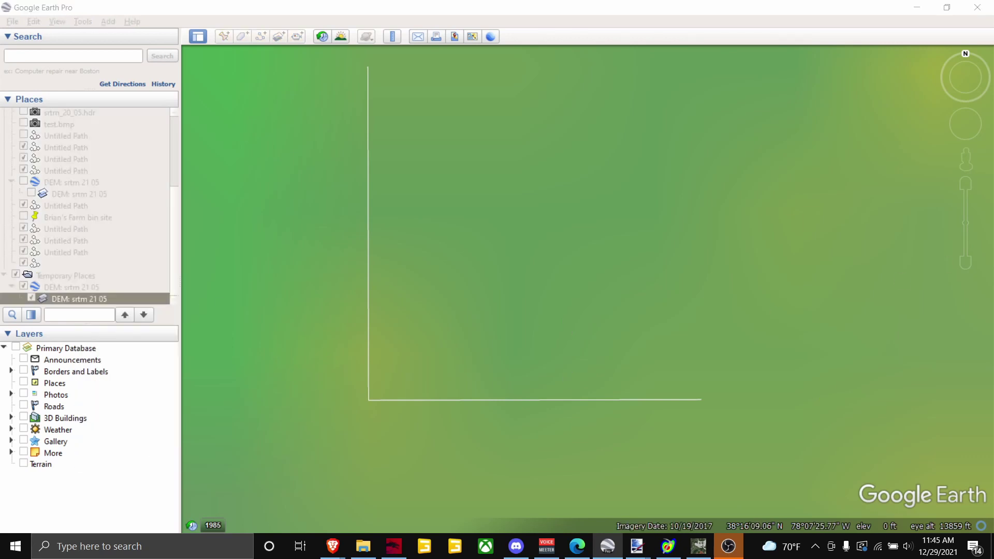
{"action": "key", "text": "Return"}
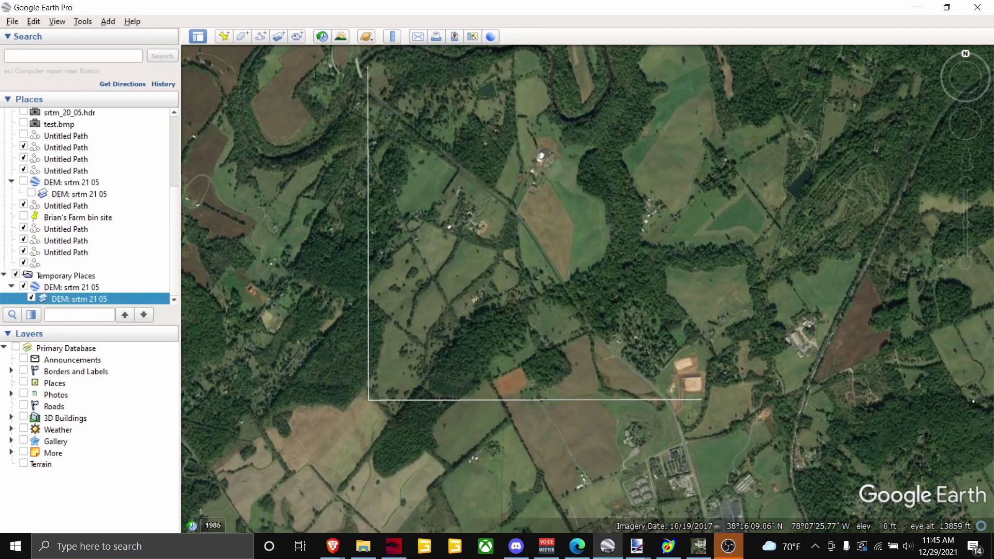
Zoom and pan onto the field split by the tree-lined ditch beside the road
{"action": "scroll", "coordinate": [541, 347], "scroll_direction": "up", "scroll_amount": 5}
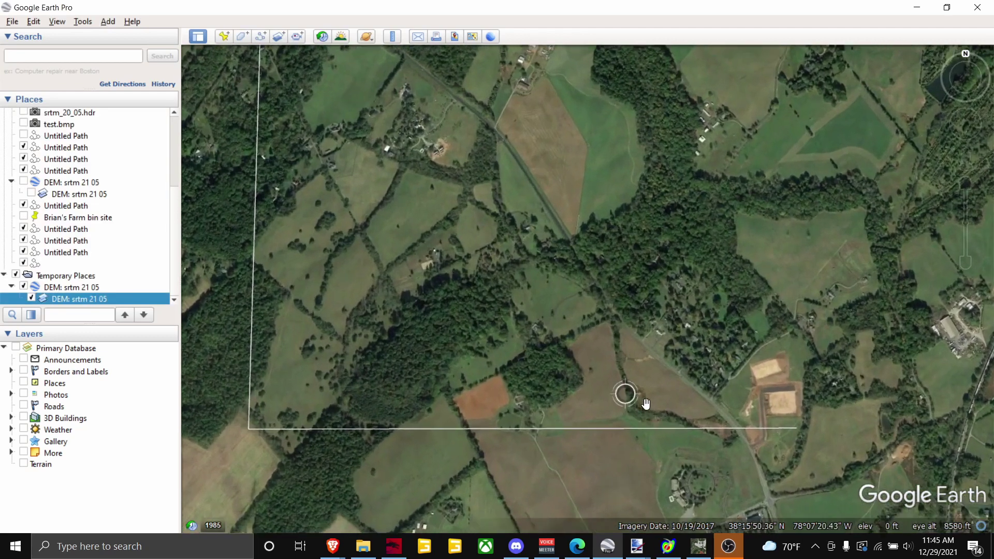
{"action": "scroll", "coordinate": [565, 359], "scroll_direction": "up", "scroll_amount": 4}
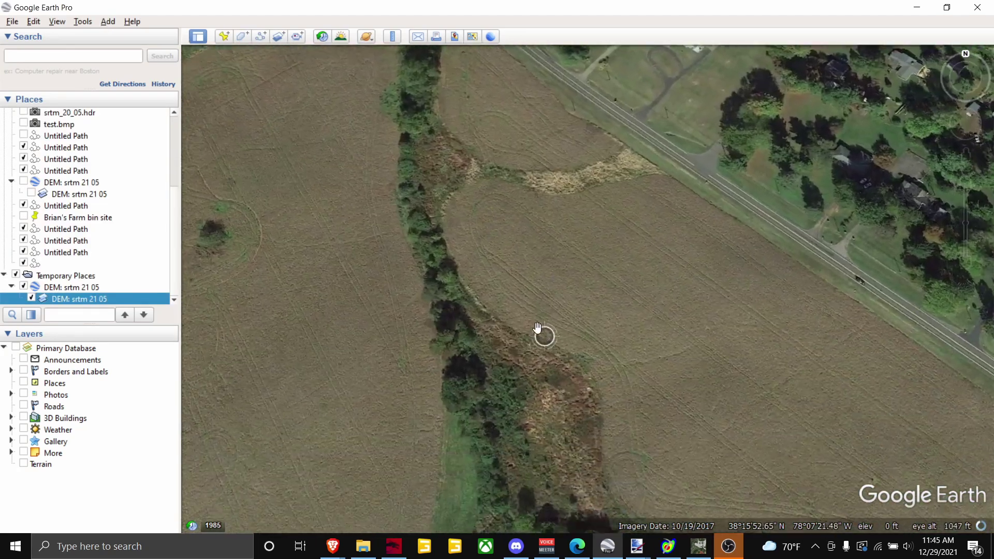
{"action": "left_click_drag", "start_coordinate": [538, 328], "coordinate": [565, 315]}
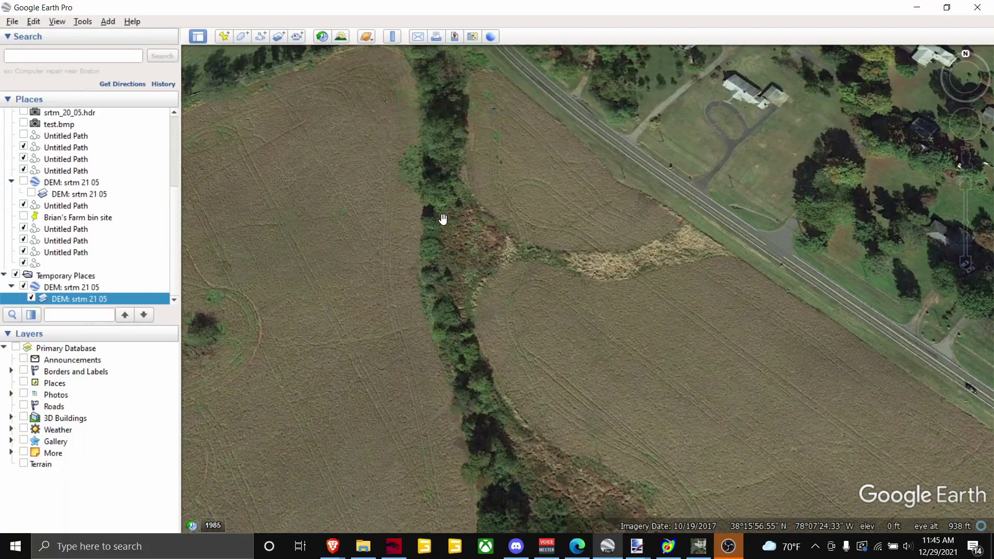
{"action": "left_click", "coordinate": [699, 553]}
Undo the upper-left corner and redraw the left edge up the tree line to meet the top edge
{"action": "key", "text": "ctrl+z"}
{"action": "key", "text": "ctrl+z"}
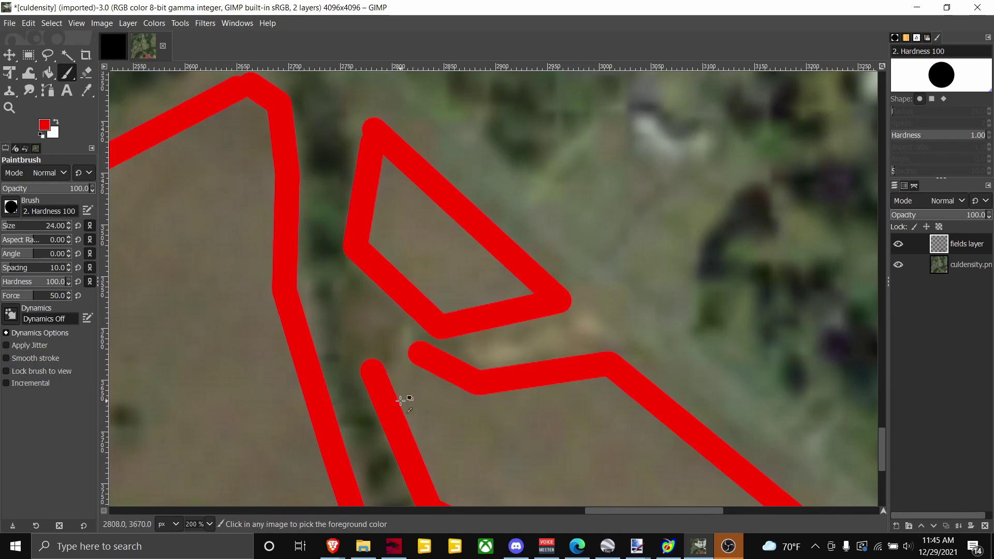
{"action": "scroll", "coordinate": [398, 435], "scroll_direction": "down", "scroll_amount": 3}
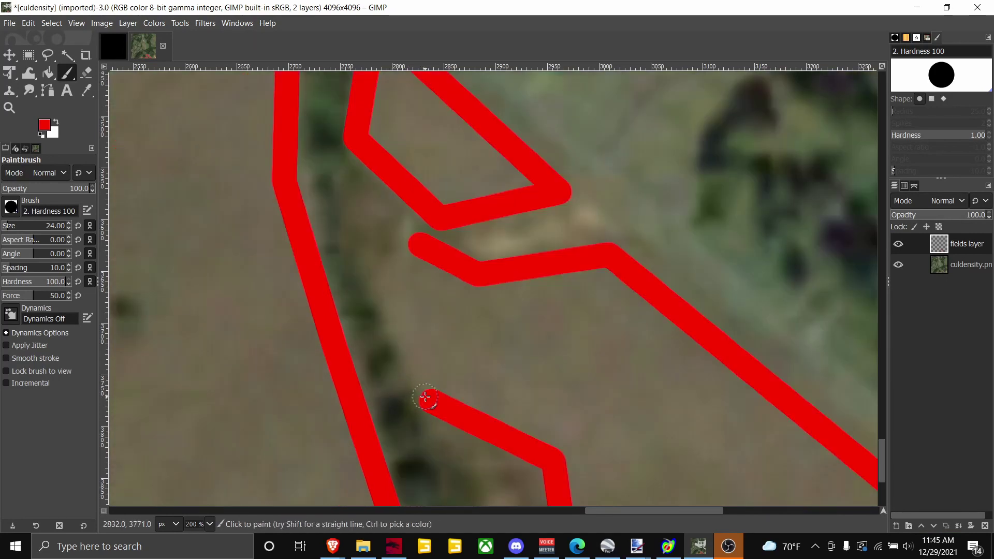
{"action": "left_click", "coordinate": [382, 273], "text": "shift"}
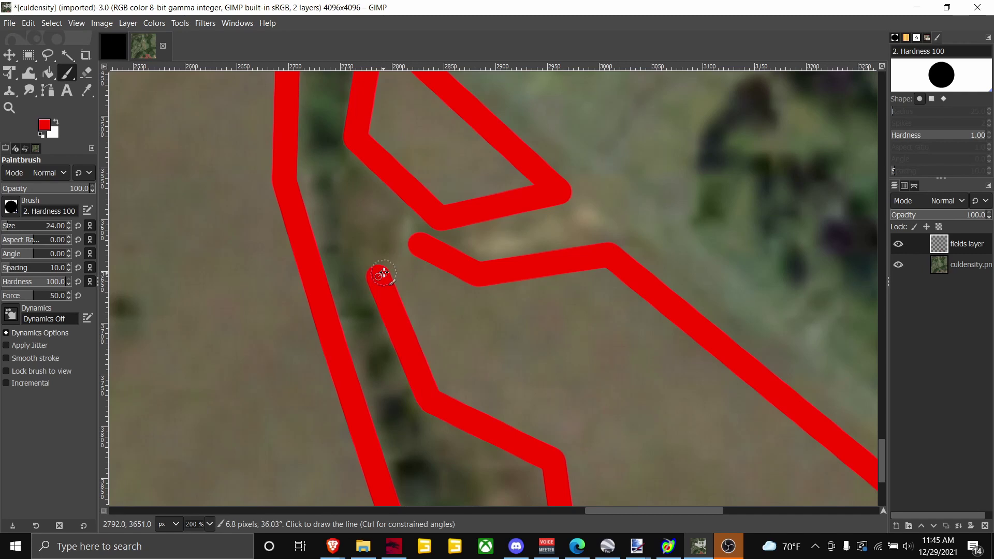
{"action": "left_click", "coordinate": [411, 243], "text": "shift"}
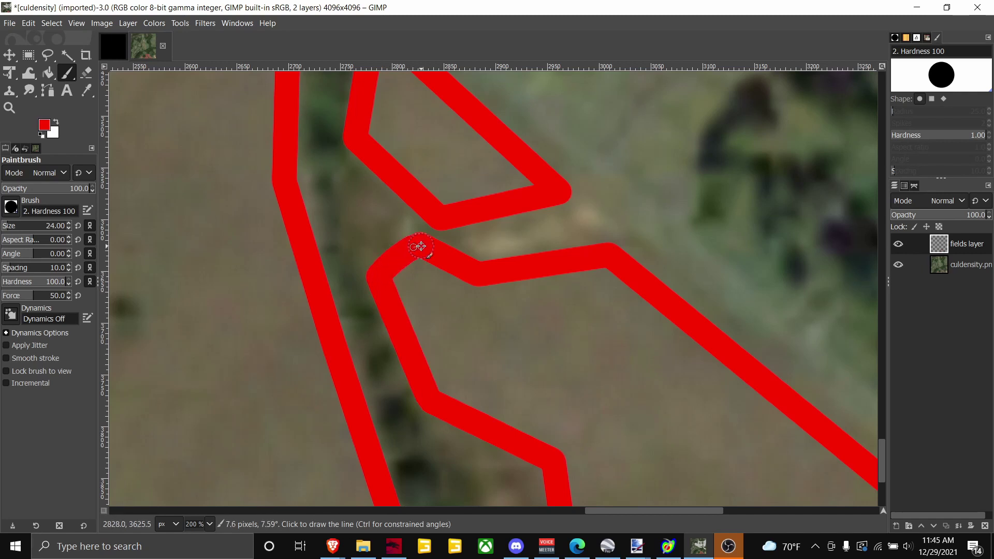